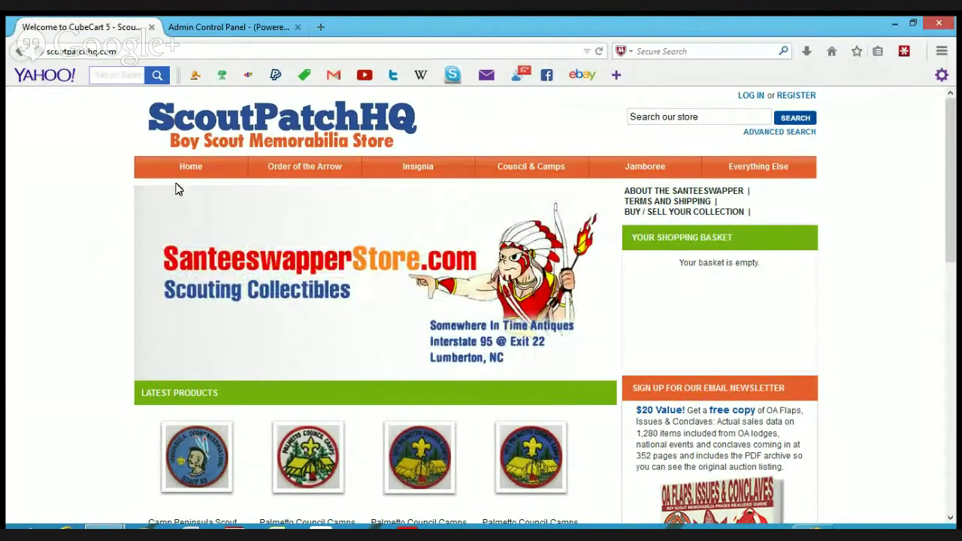
- Preview each top menu's category groups, then go to Order of the Arrow > OA Flaps & Issues
{"action": "mouse_move", "coordinate": [254, 166]}
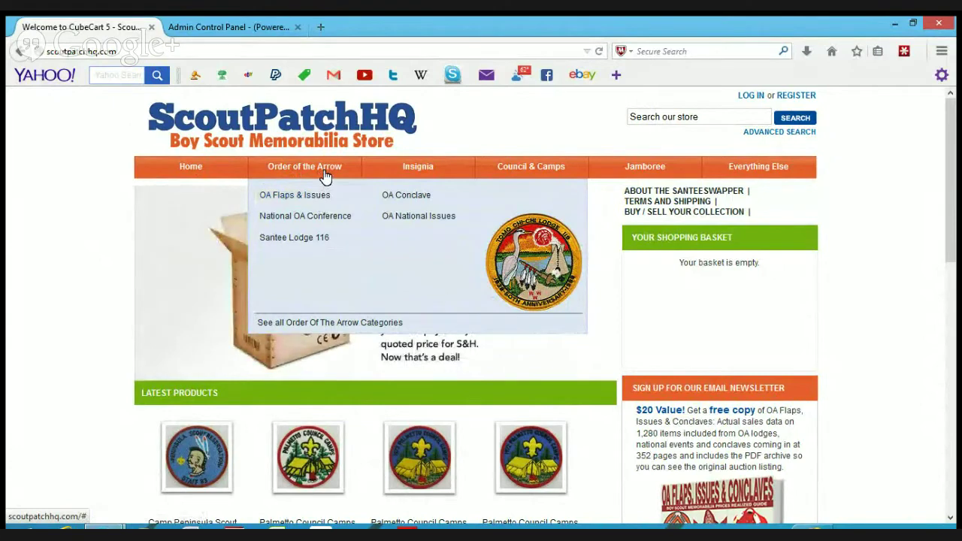
{"action": "mouse_move", "coordinate": [389, 174]}
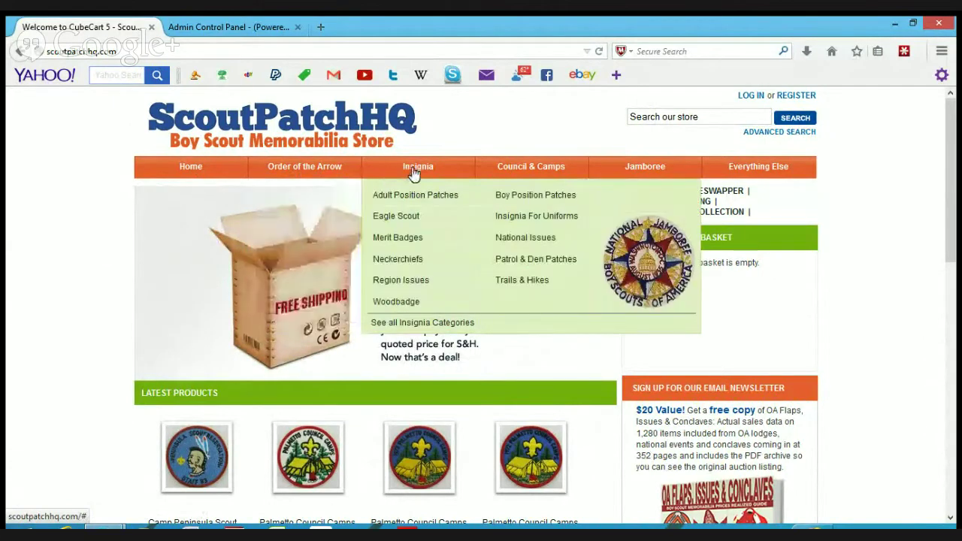
{"action": "mouse_move", "coordinate": [333, 170]}
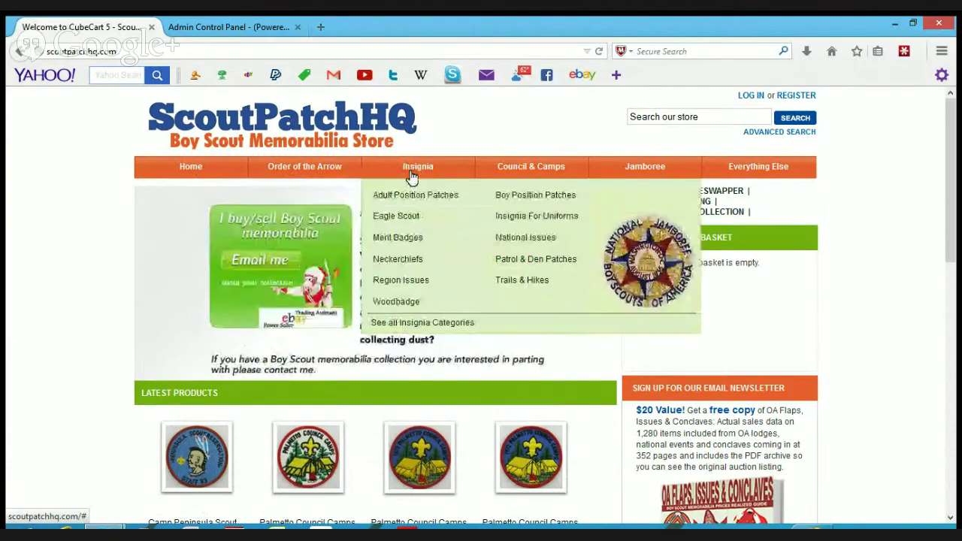
{"action": "mouse_move", "coordinate": [501, 172]}
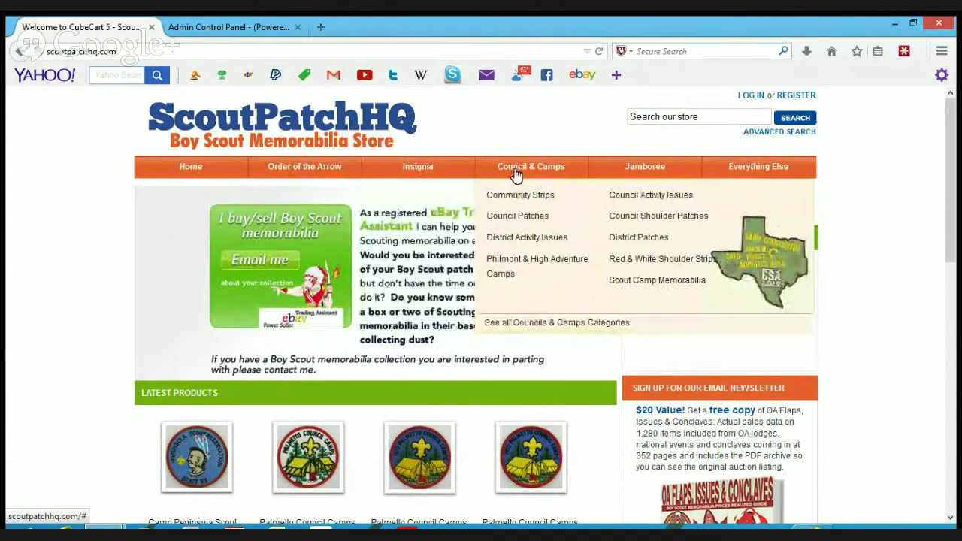
{"action": "mouse_move", "coordinate": [594, 177]}
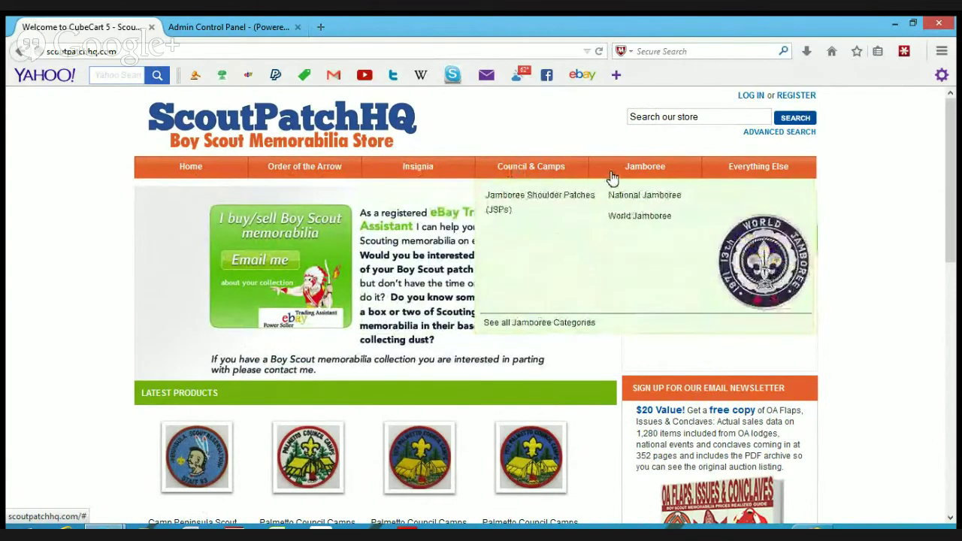
{"action": "mouse_move", "coordinate": [732, 174]}
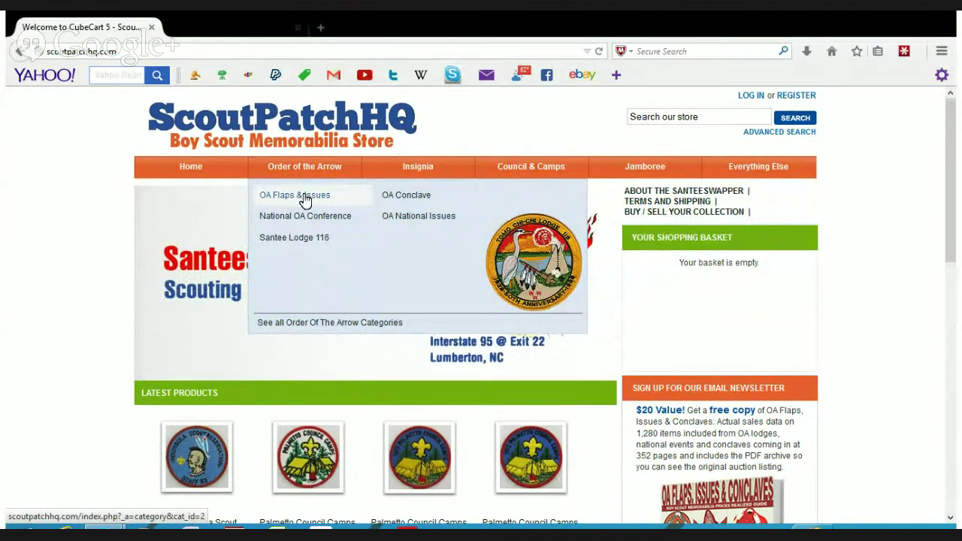
{"action": "left_click", "coordinate": [305, 201]}
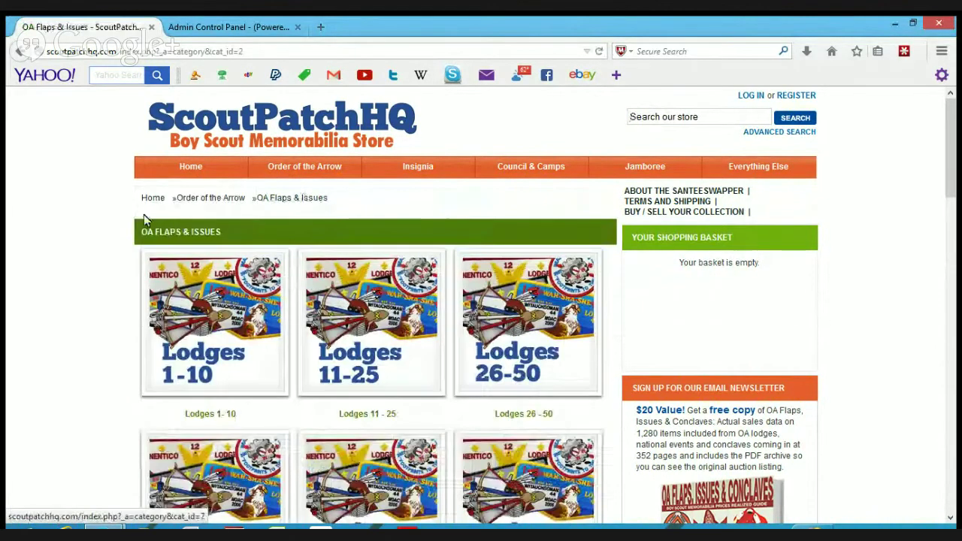
- Open the Lodges 176 - 200 flap group and browse its products priced $6.95 and $7.95
{"action": "scroll", "coordinate": [80, 231], "scroll_direction": "down", "scroll_amount": 1}
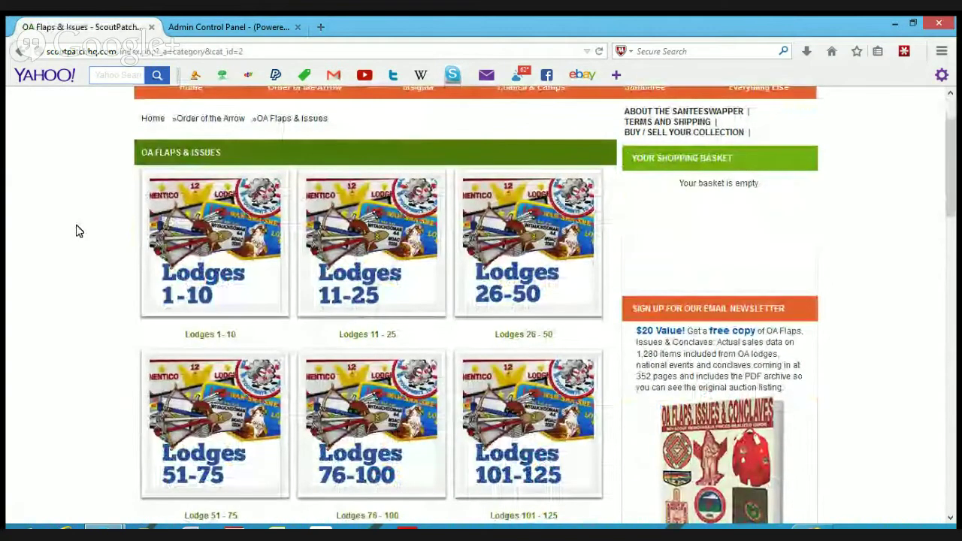
{"action": "scroll", "coordinate": [79, 230], "scroll_direction": "down", "scroll_amount": 1}
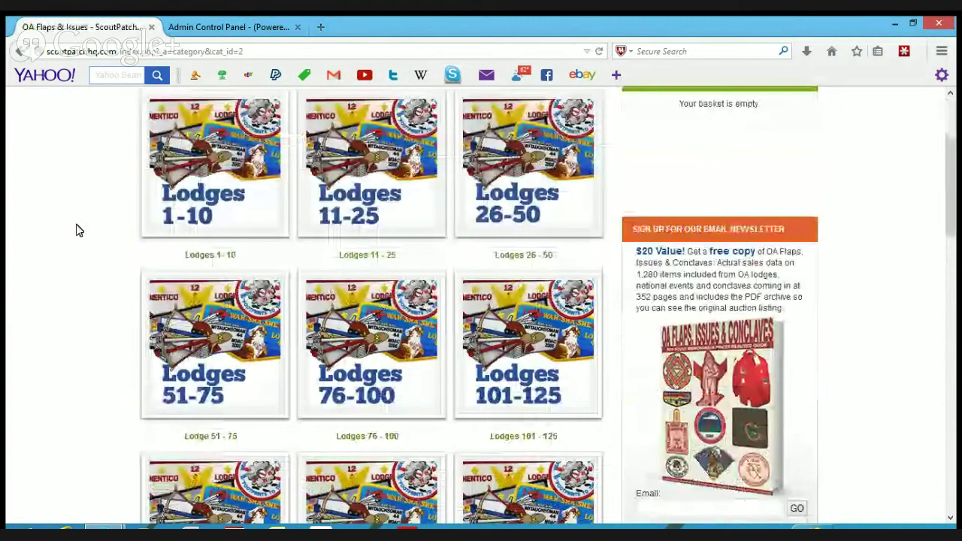
{"action": "scroll", "coordinate": [80, 231], "scroll_direction": "down", "scroll_amount": 1}
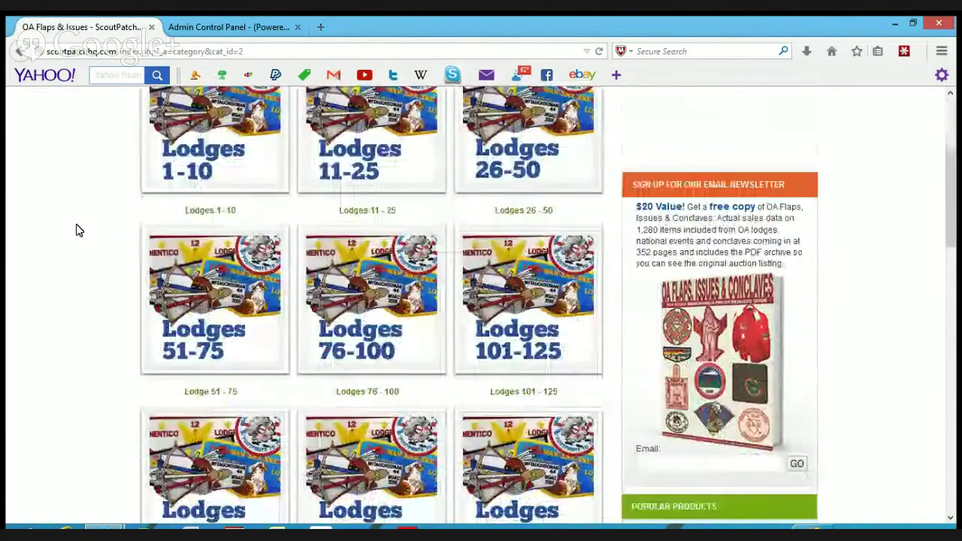
{"action": "scroll", "coordinate": [80, 231], "scroll_direction": "down", "scroll_amount": 4}
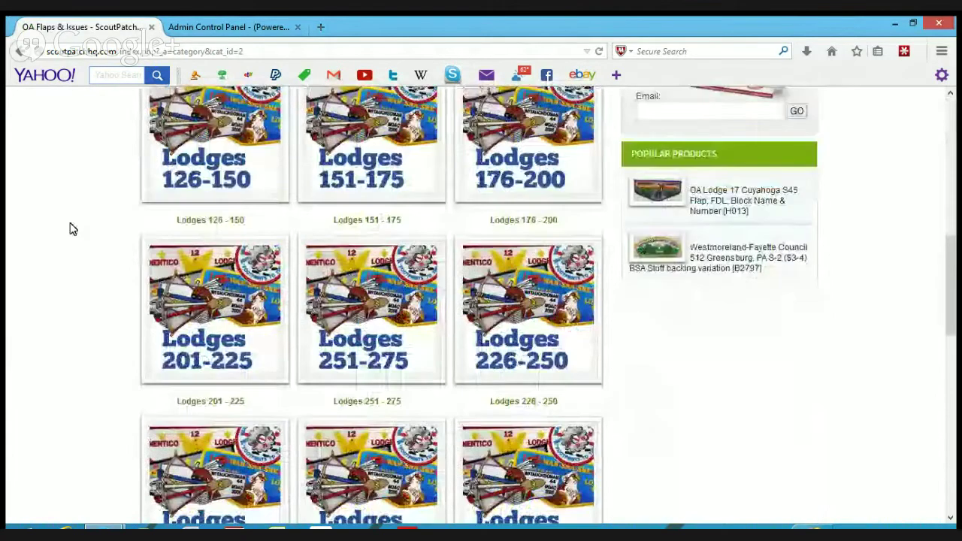
{"action": "left_click", "coordinate": [522, 145]}
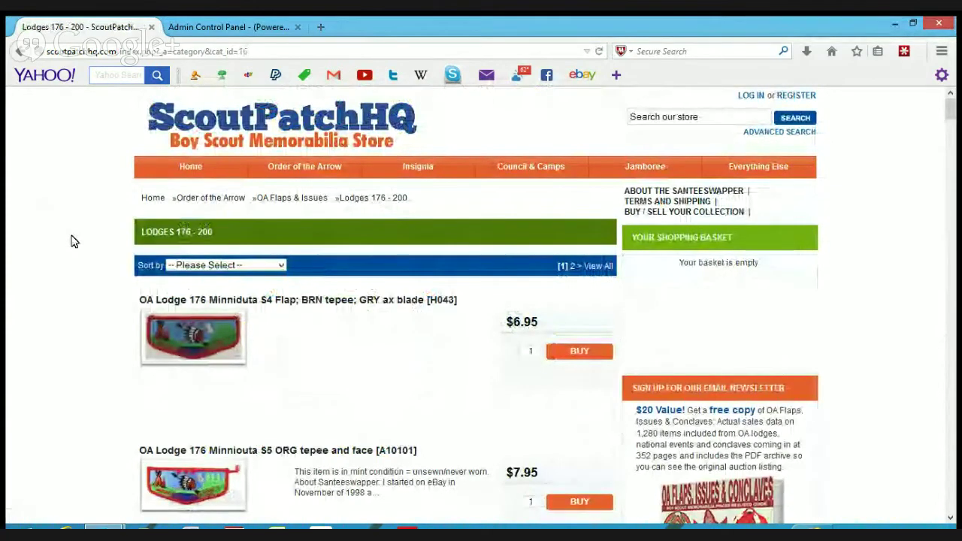
{"action": "scroll", "coordinate": [74, 241], "scroll_direction": "down", "scroll_amount": 1}
{"action": "scroll", "coordinate": [74, 240], "scroll_direction": "down", "scroll_amount": 5}
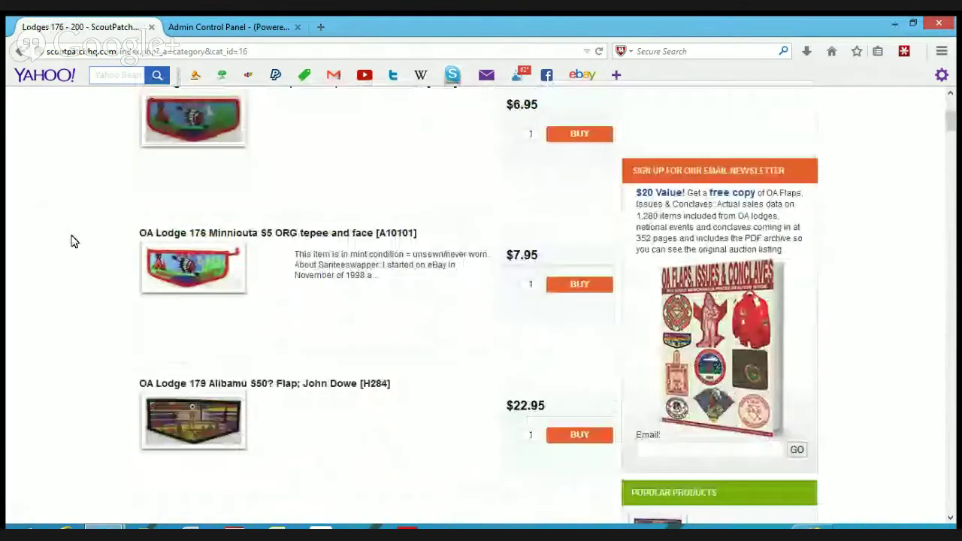
{"action": "scroll", "coordinate": [68, 236], "scroll_direction": "down", "scroll_amount": 10}
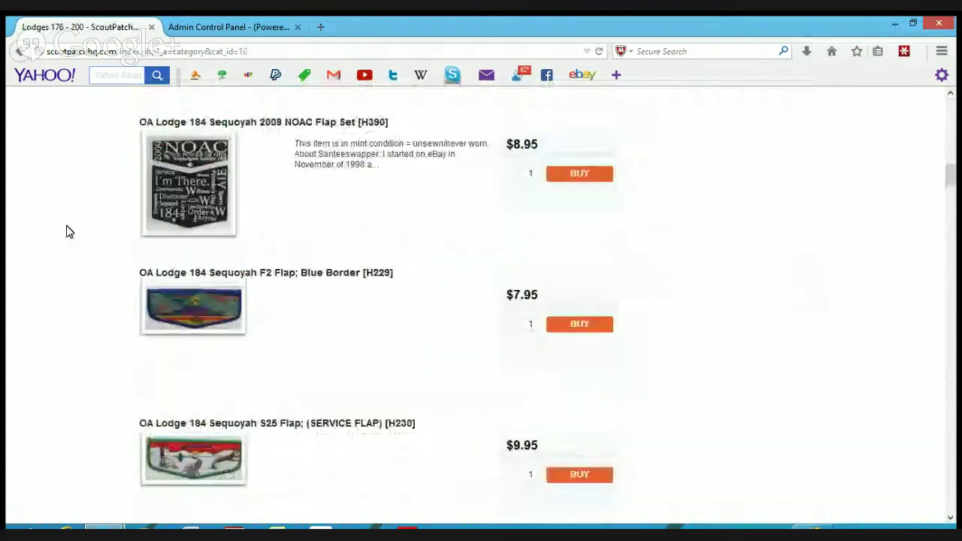
{"action": "scroll", "coordinate": [68, 232], "scroll_direction": "up", "scroll_amount": 10}
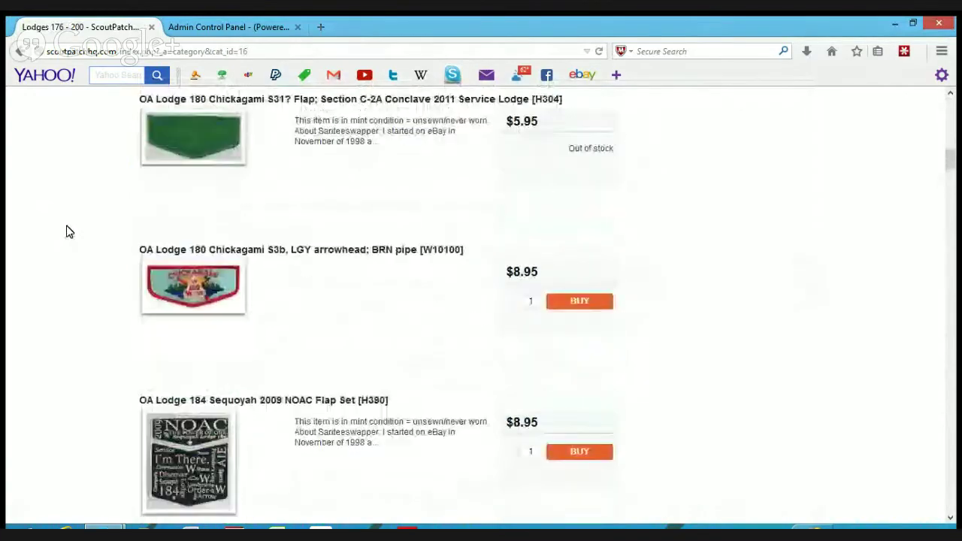
{"action": "scroll", "coordinate": [66, 231], "scroll_direction": "up", "scroll_amount": 10}
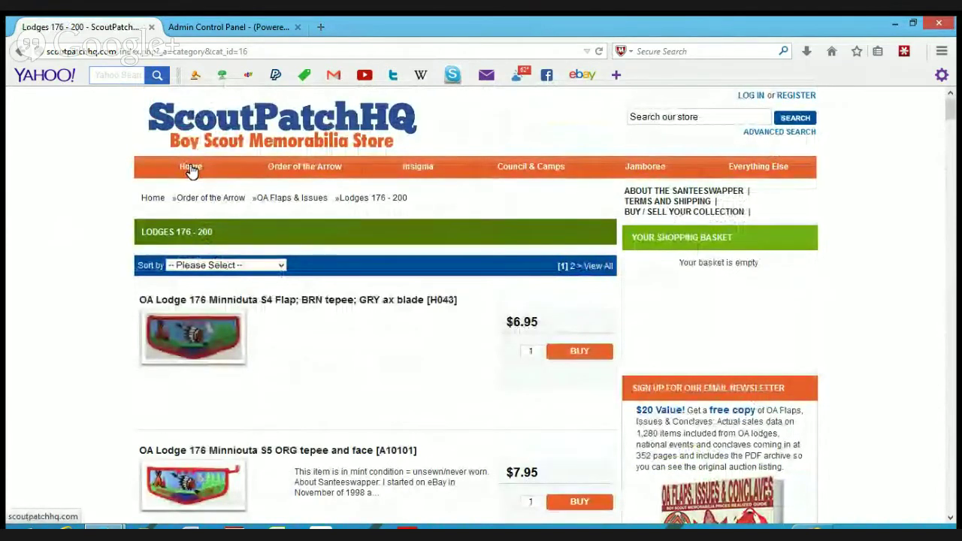
- From the home page, search for 'coker' and add the OA Lodge 116 patch ($11.95) to the basket
{"action": "left_click", "coordinate": [190, 170]}
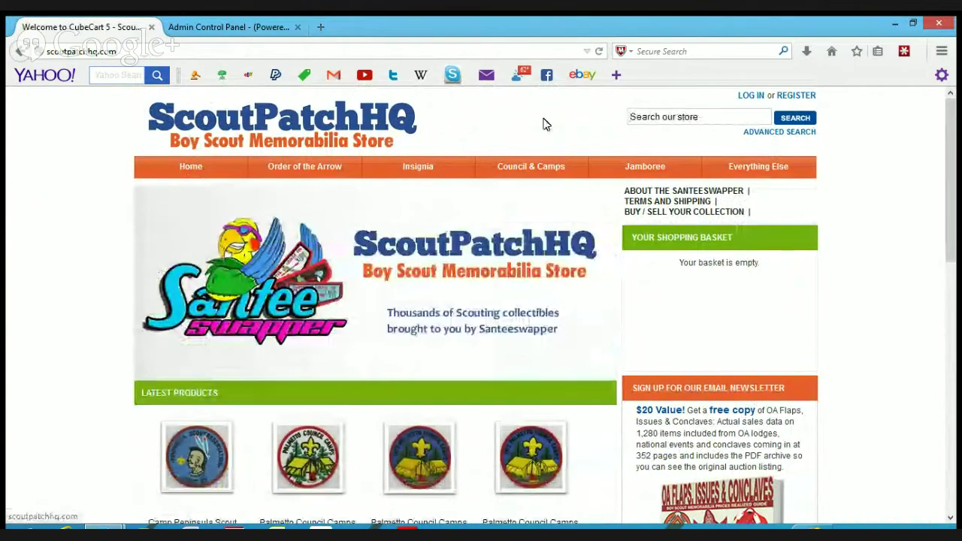
{"action": "left_click", "coordinate": [652, 118]}
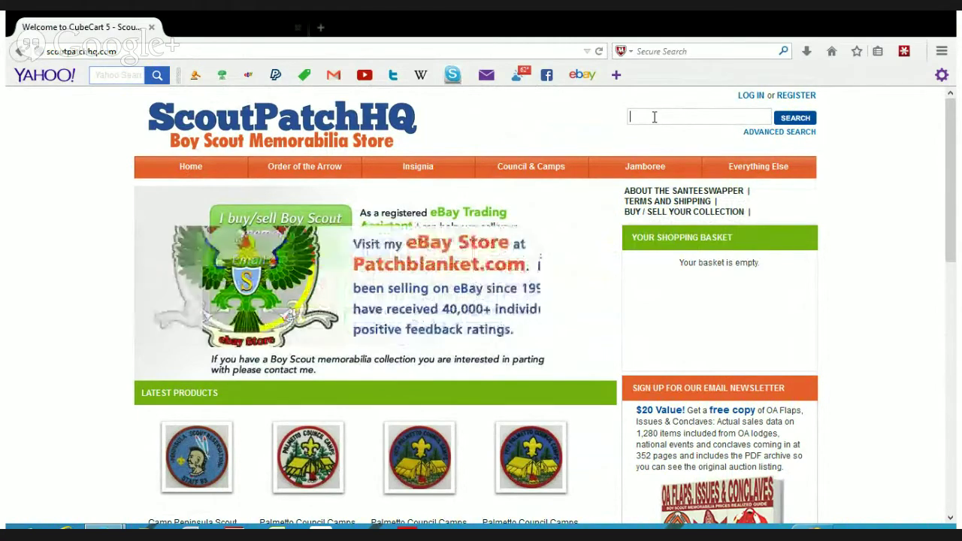
{"action": "type", "text": "co"}
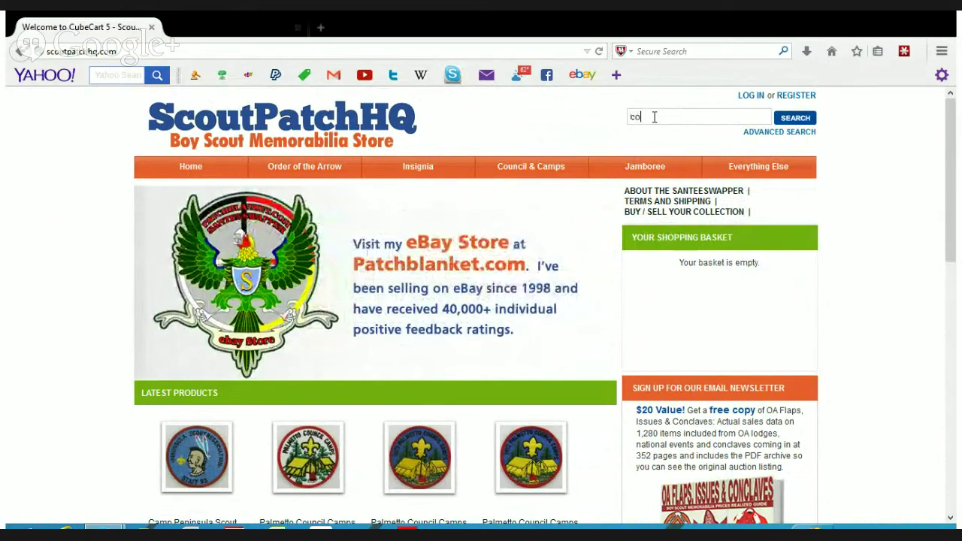
{"action": "type", "text": "ker"}
{"action": "key", "text": "Return"}
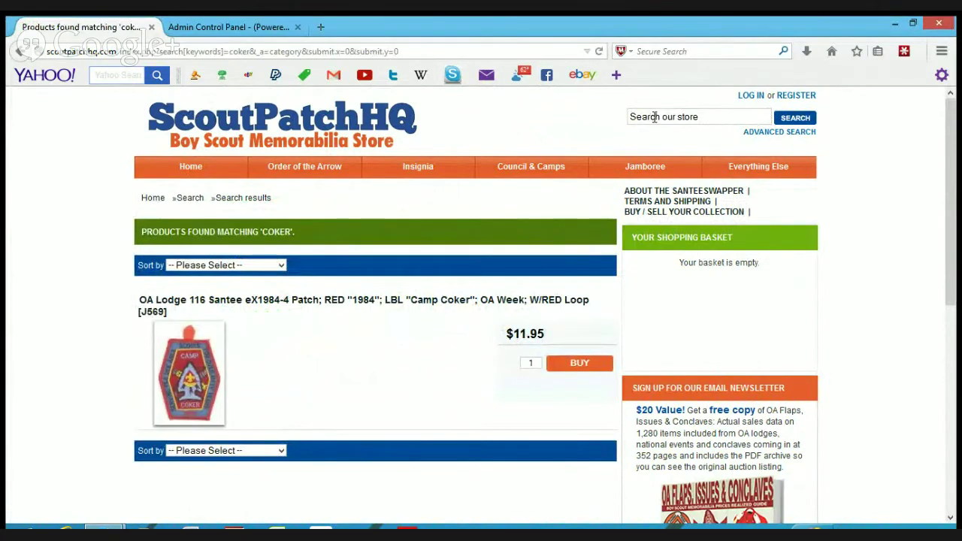
{"action": "left_click", "coordinate": [579, 365]}
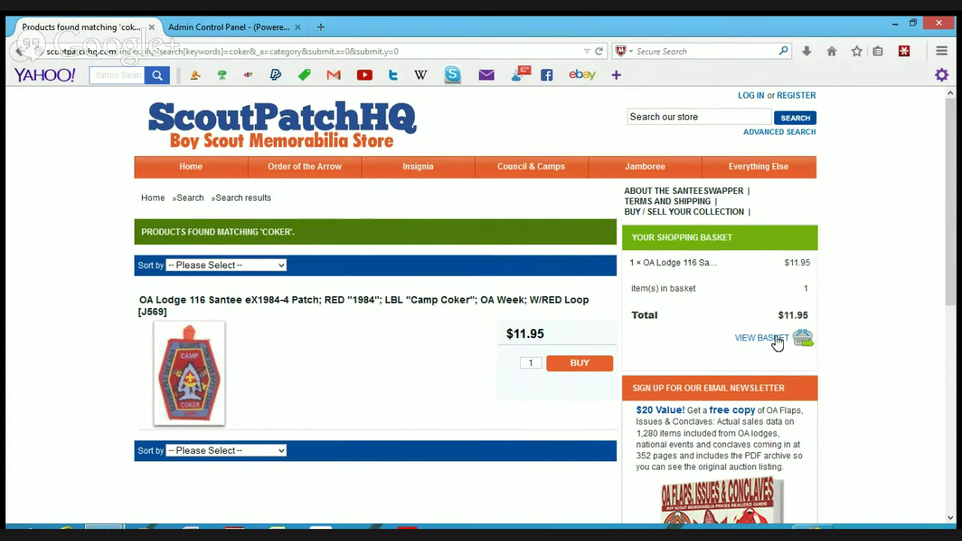
- Search for 'klahican' and scroll through the OA Lodge 331 flaps and patches ($4.95-$10.95)
{"action": "left_click", "coordinate": [708, 118]}
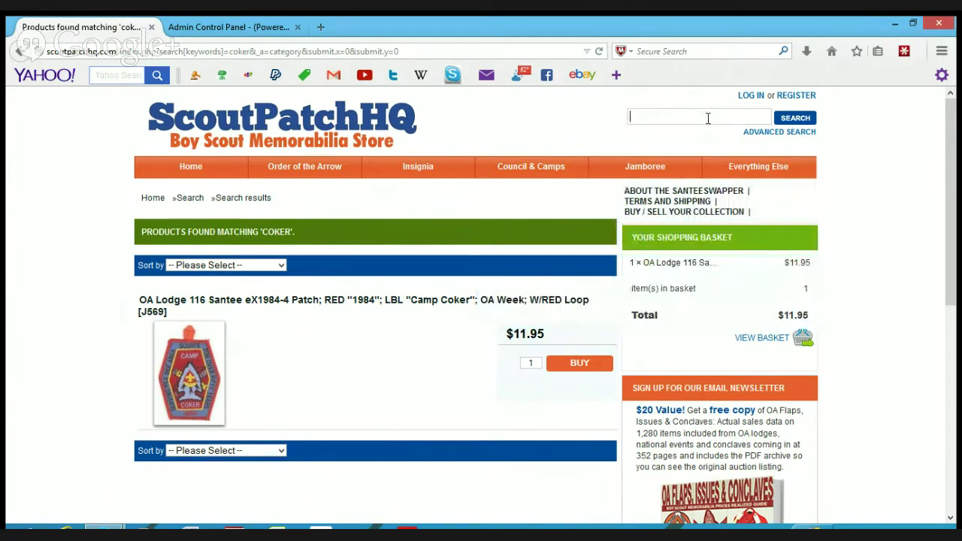
{"action": "type", "text": "kla"}
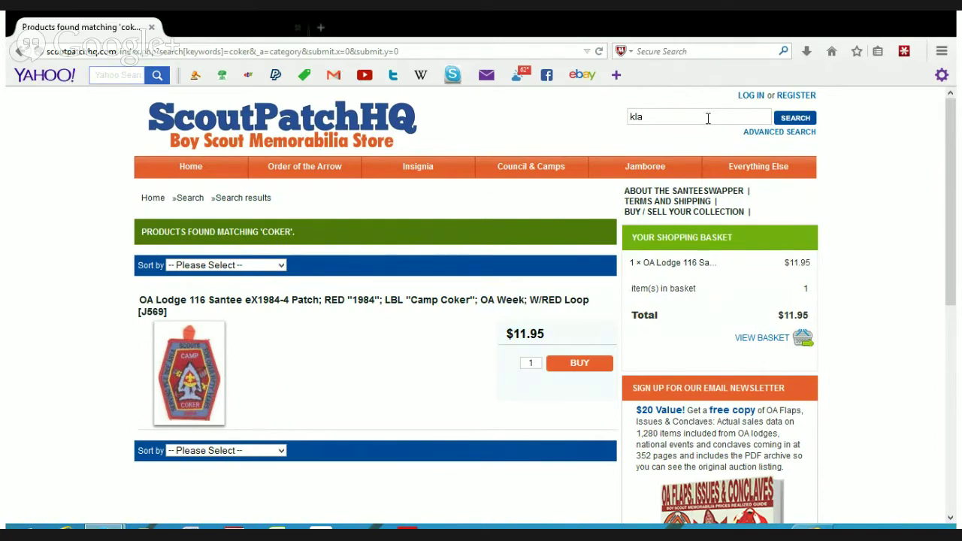
{"action": "type", "text": "hican"}
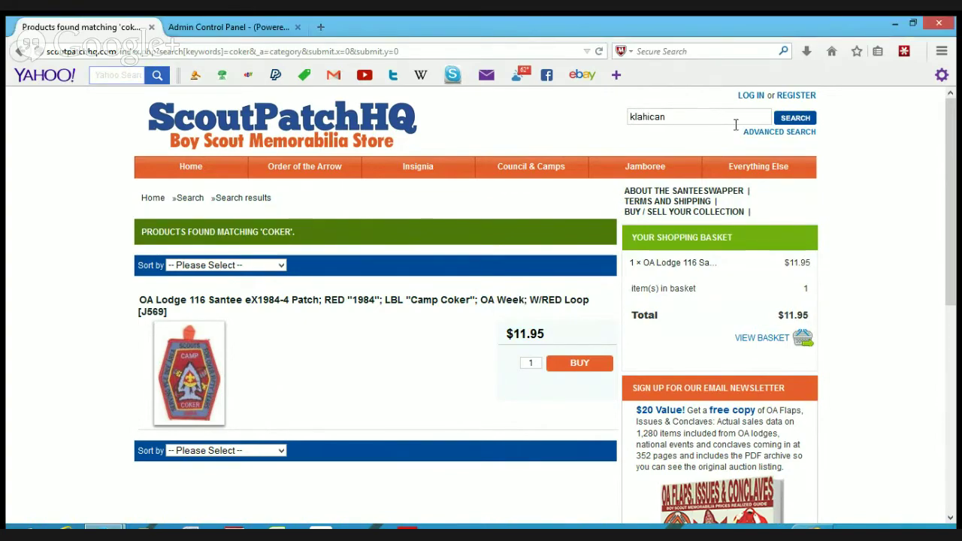
{"action": "left_click", "coordinate": [794, 119]}
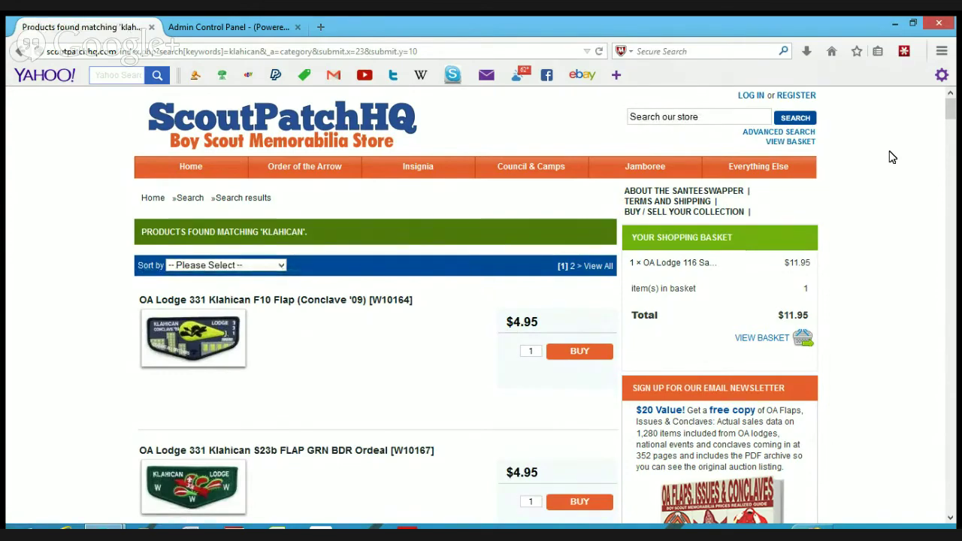
{"action": "scroll", "coordinate": [888, 157], "scroll_direction": "down", "scroll_amount": 3}
{"action": "scroll", "coordinate": [891, 156], "scroll_direction": "down", "scroll_amount": 6}
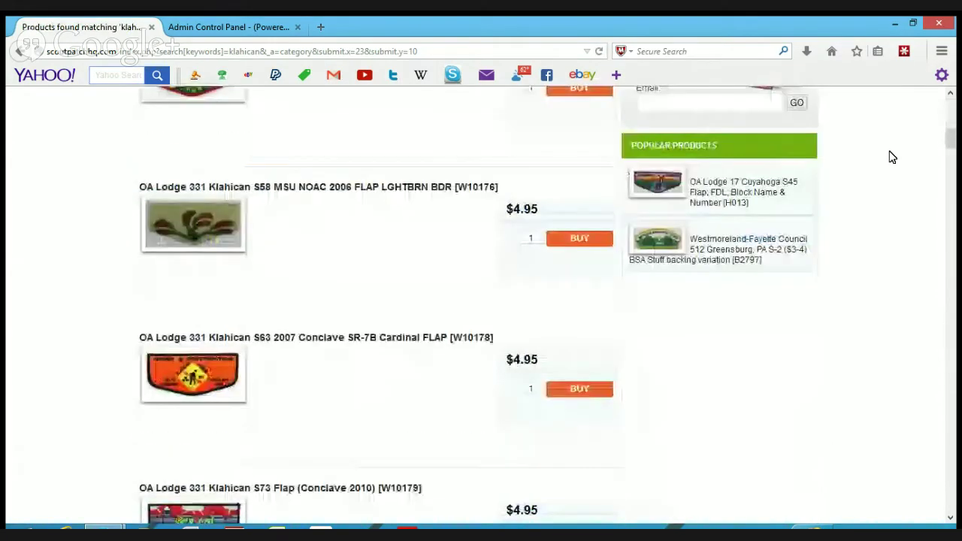
{"action": "scroll", "coordinate": [891, 156], "scroll_direction": "down", "scroll_amount": 4}
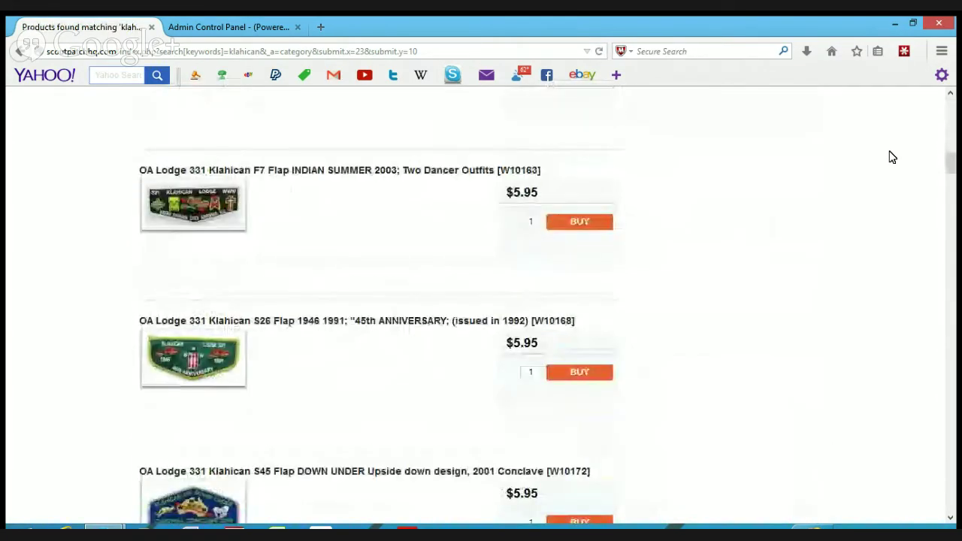
{"action": "scroll", "coordinate": [891, 156], "scroll_direction": "down", "scroll_amount": 6}
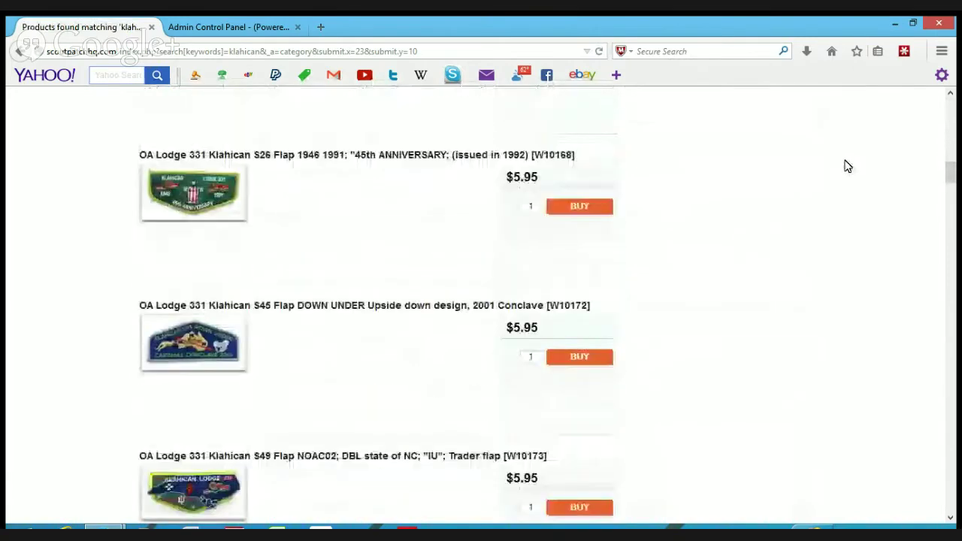
{"action": "scroll", "coordinate": [836, 151], "scroll_direction": "down", "scroll_amount": 7}
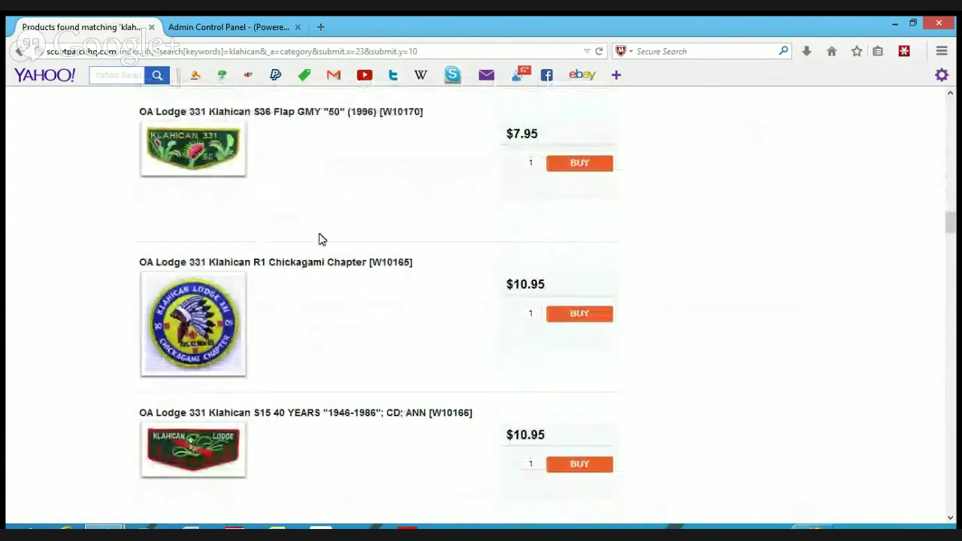
- View the enlarged Klahican R1 Chickagami Chapter patch image, then add the $10.95 patch to the basket
{"action": "left_click", "coordinate": [298, 269]}
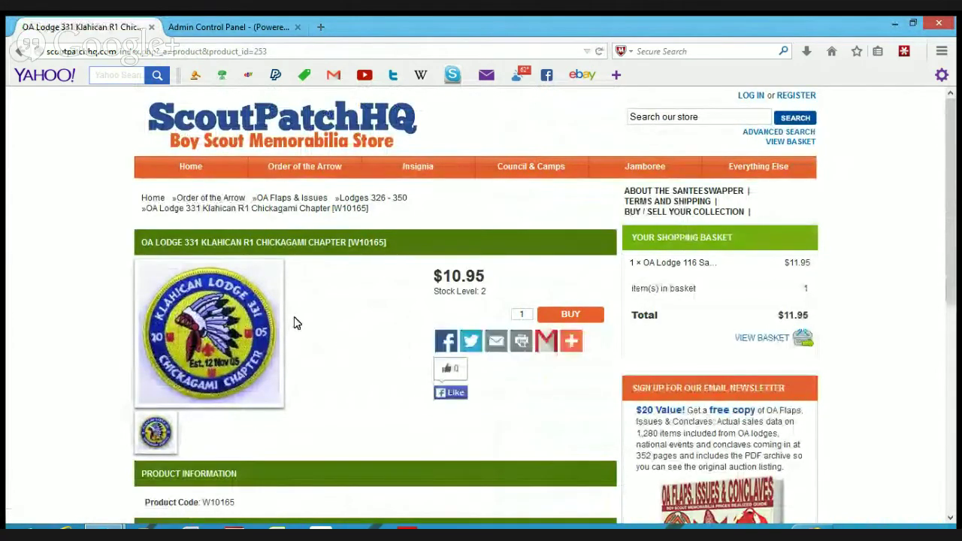
{"action": "mouse_move", "coordinate": [232, 328]}
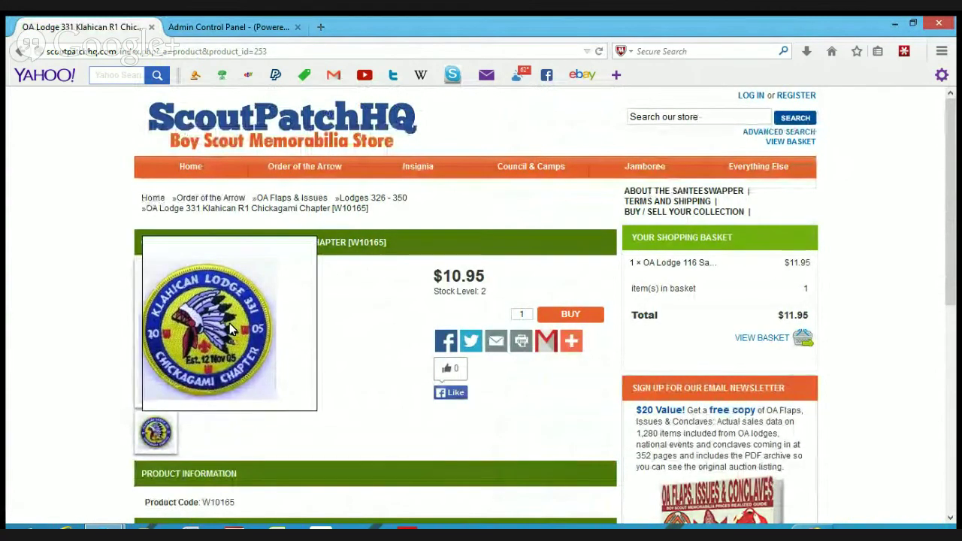
{"action": "left_click", "coordinate": [230, 327]}
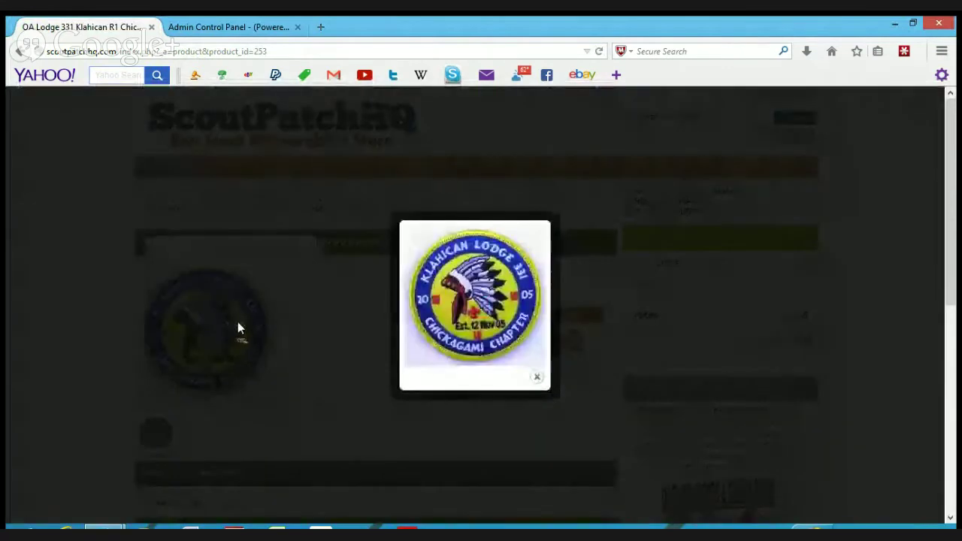
{"action": "left_click", "coordinate": [537, 377]}
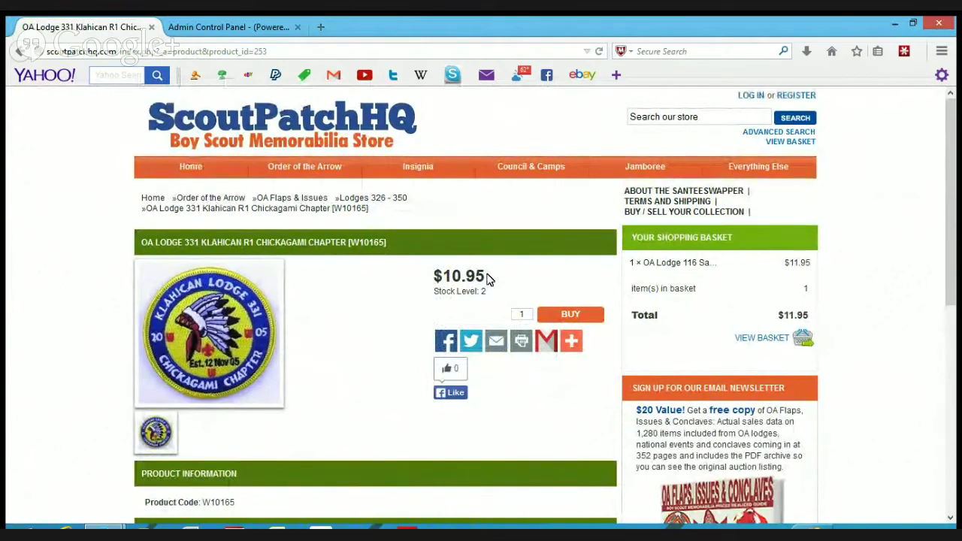
{"action": "left_click", "coordinate": [578, 319]}
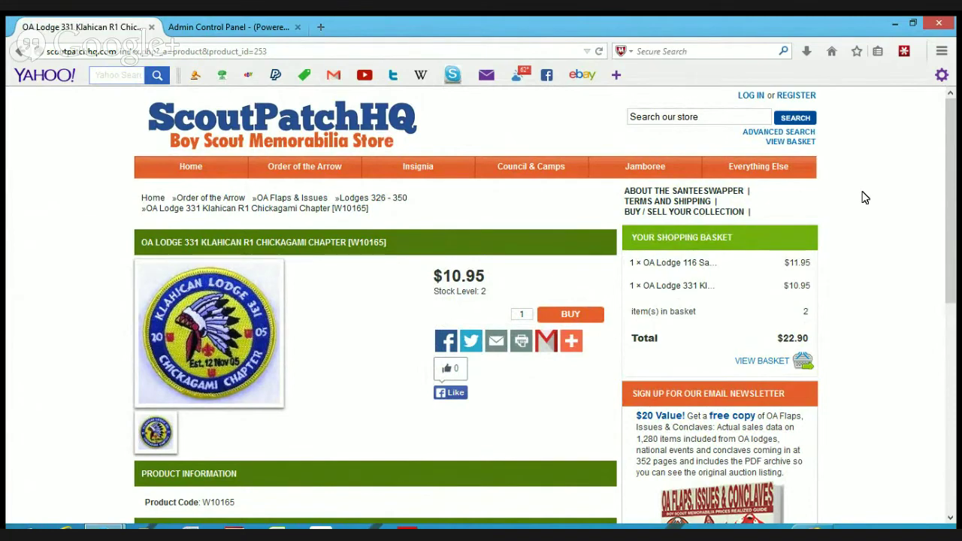
{"action": "mouse_move", "coordinate": [758, 173]}
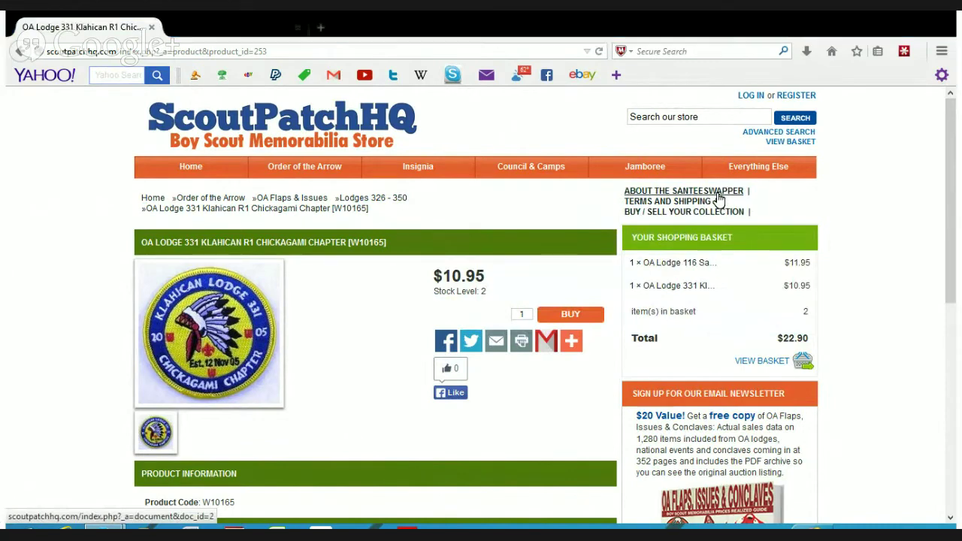
- Scroll through the 'About the Santeeswapper' page, then open Terms and Shipping
{"action": "left_click", "coordinate": [719, 194]}
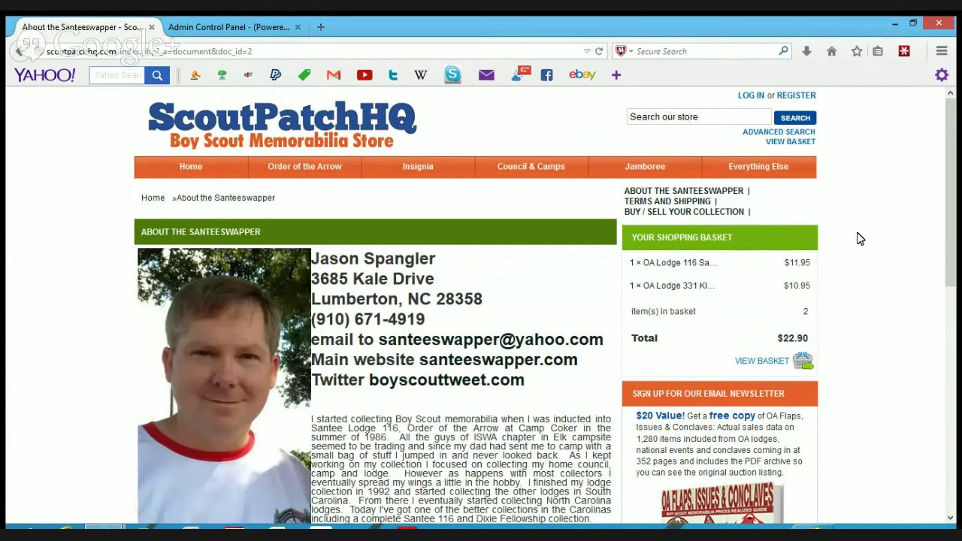
{"action": "scroll", "coordinate": [861, 239], "scroll_direction": "down", "scroll_amount": 5}
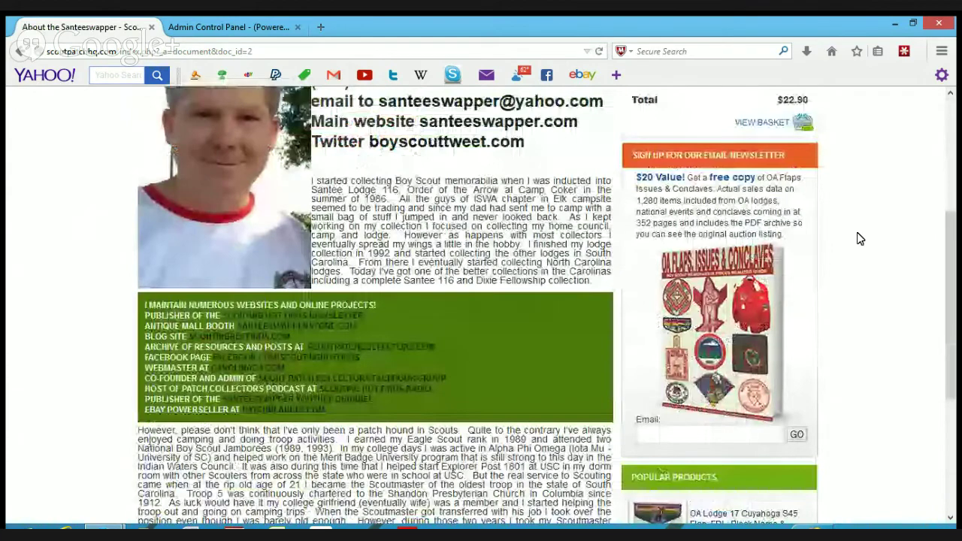
{"action": "scroll", "coordinate": [861, 239], "scroll_direction": "down", "scroll_amount": 3}
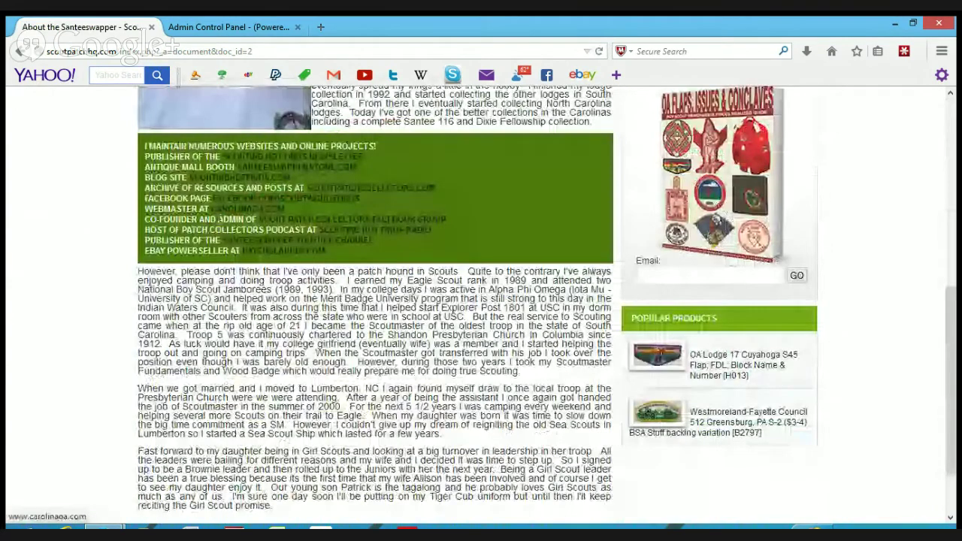
{"action": "scroll", "coordinate": [521, 284], "scroll_direction": "up", "scroll_amount": 6}
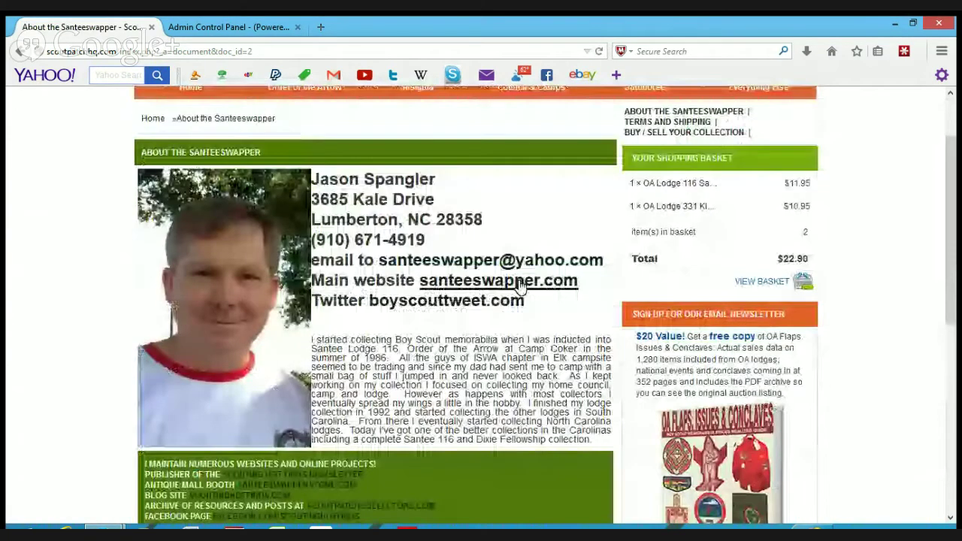
{"action": "scroll", "coordinate": [518, 286], "scroll_direction": "up", "scroll_amount": 2}
{"action": "left_click", "coordinate": [650, 202]}
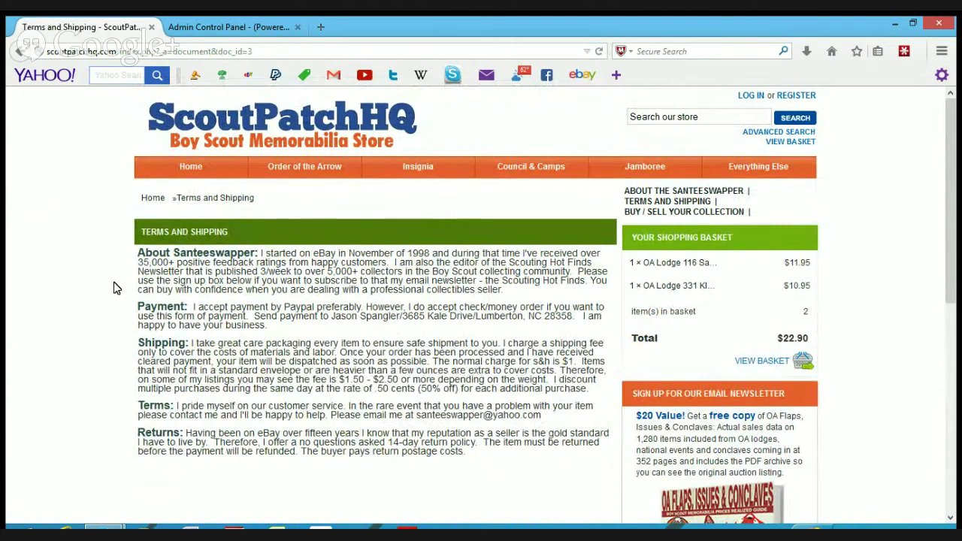
- Open the Buy / Sell Your Collection sidebar page and scroll through the seller's collection-buying outlets
{"action": "left_click", "coordinate": [674, 212]}
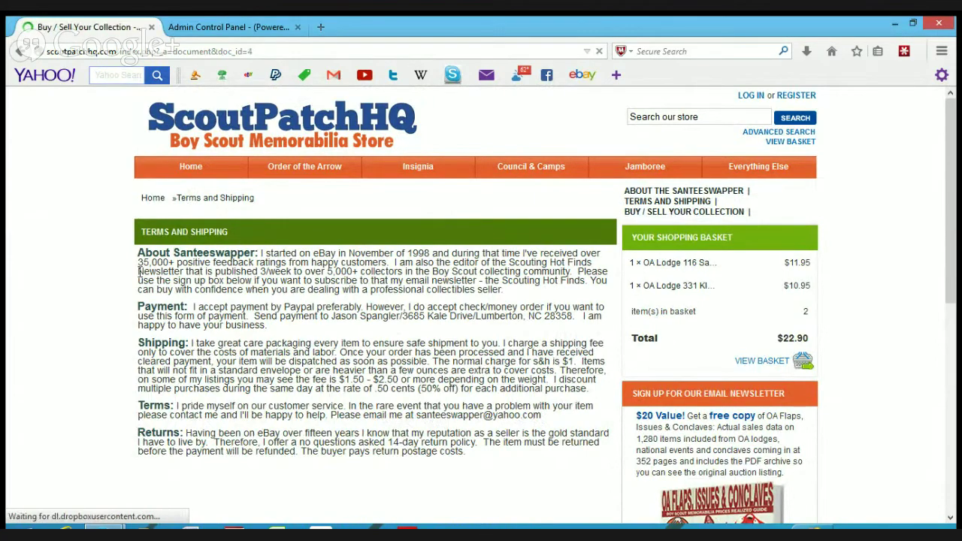
{"action": "scroll", "coordinate": [140, 276], "scroll_direction": "down", "scroll_amount": 4}
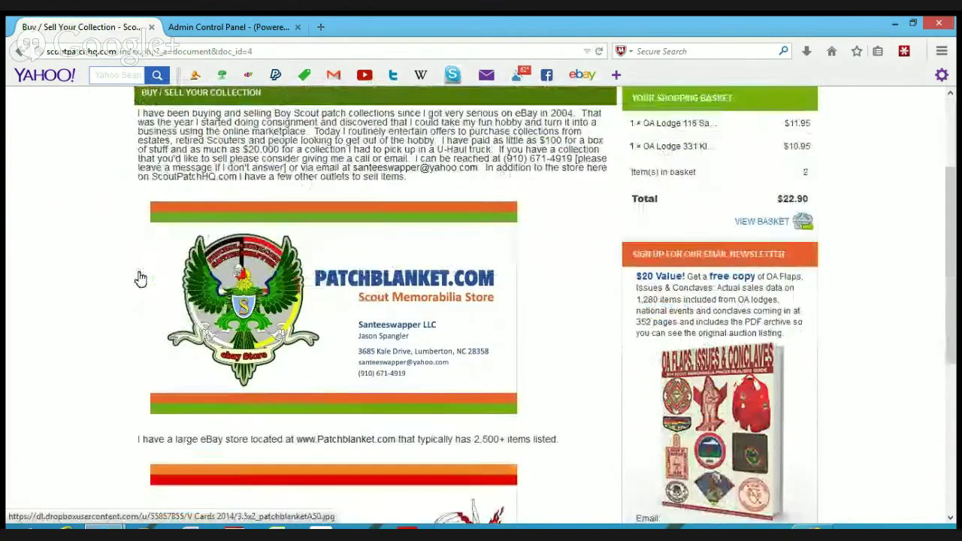
{"action": "scroll", "coordinate": [140, 276], "scroll_direction": "down", "scroll_amount": 3}
{"action": "scroll", "coordinate": [140, 277], "scroll_direction": "down", "scroll_amount": 5}
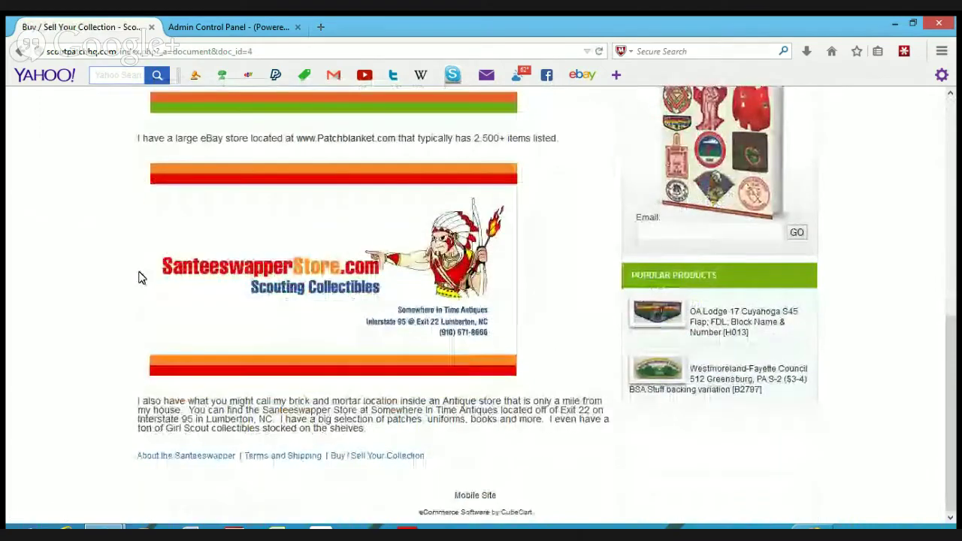
{"action": "scroll", "coordinate": [142, 275], "scroll_direction": "up", "scroll_amount": 12}
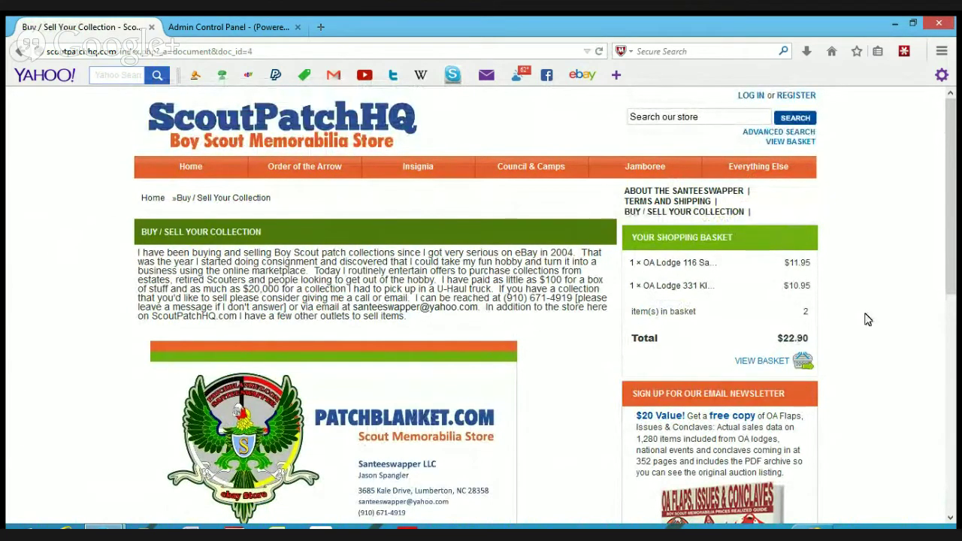
{"action": "scroll", "coordinate": [868, 319], "scroll_direction": "down", "scroll_amount": 2}
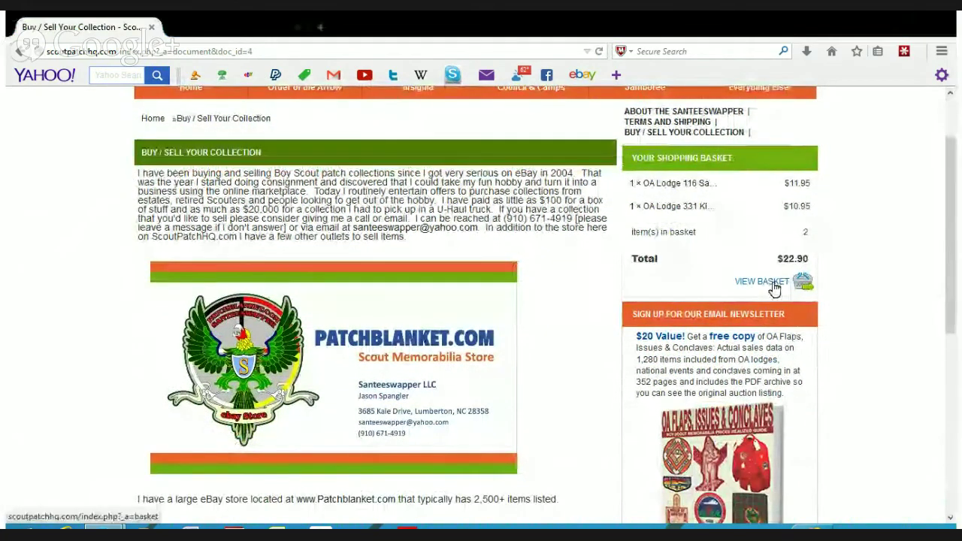
- Check the basket's $24.40 grand total with $1.50 shipping, then proceed to checkout
{"action": "left_click", "coordinate": [774, 289]}
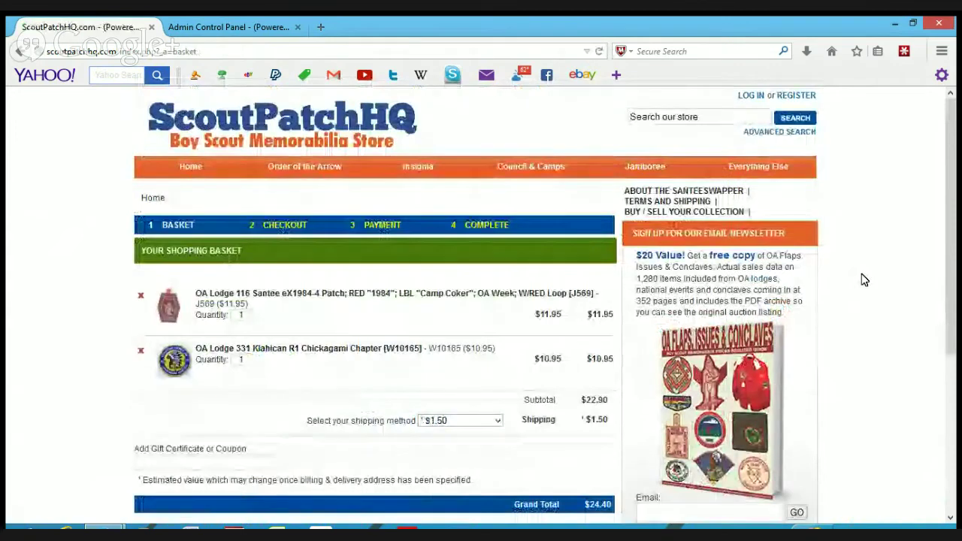
{"action": "scroll", "coordinate": [864, 280], "scroll_direction": "down", "scroll_amount": 2}
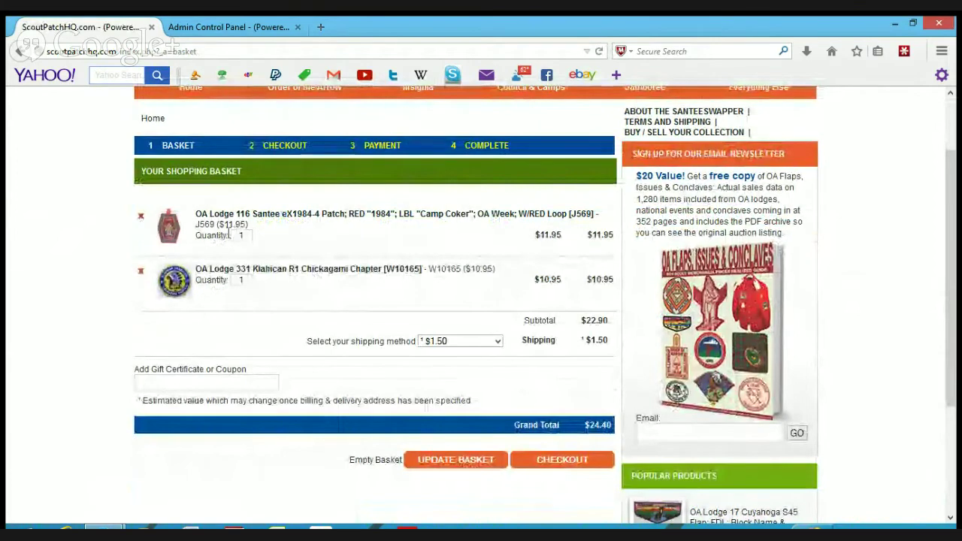
{"action": "scroll", "coordinate": [499, 343], "scroll_direction": "down", "scroll_amount": 1}
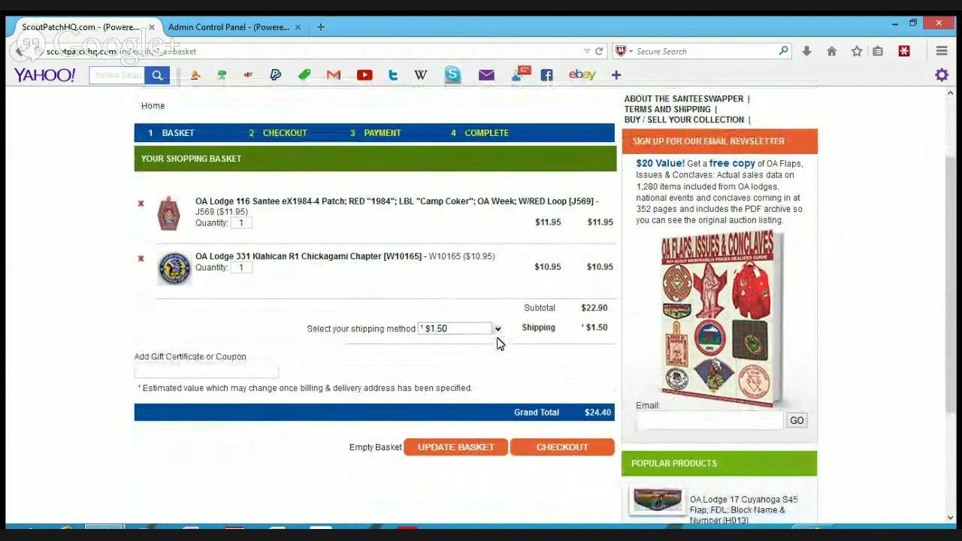
{"action": "scroll", "coordinate": [500, 344], "scroll_direction": "down", "scroll_amount": 1}
{"action": "left_click", "coordinate": [563, 381]}
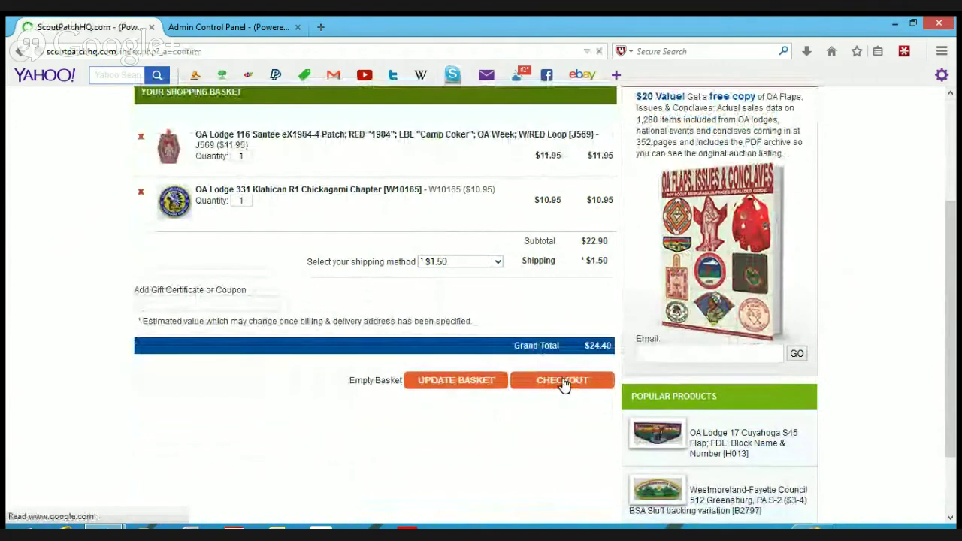
{"action": "scroll", "coordinate": [105, 292], "scroll_direction": "down", "scroll_amount": 1}
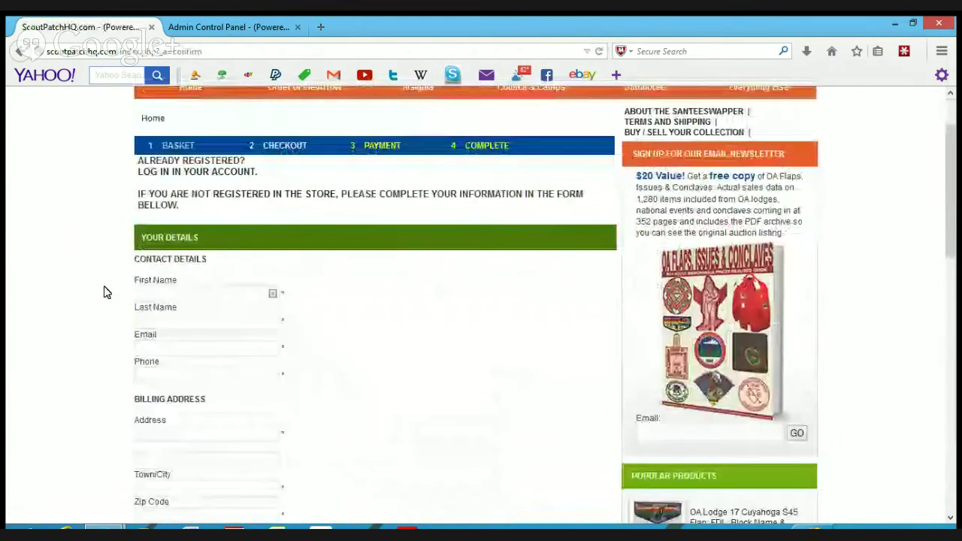
- Enter the customer's first name, last name, e-mail address and phone number on the checkout form
{"action": "scroll", "coordinate": [106, 292], "scroll_direction": "down", "scroll_amount": 1}
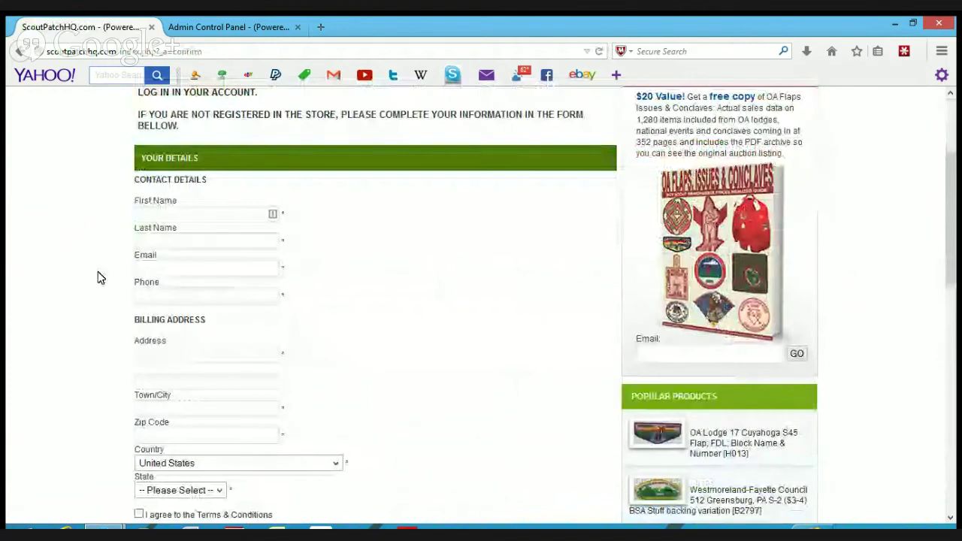
{"action": "left_click", "coordinate": [154, 215]}
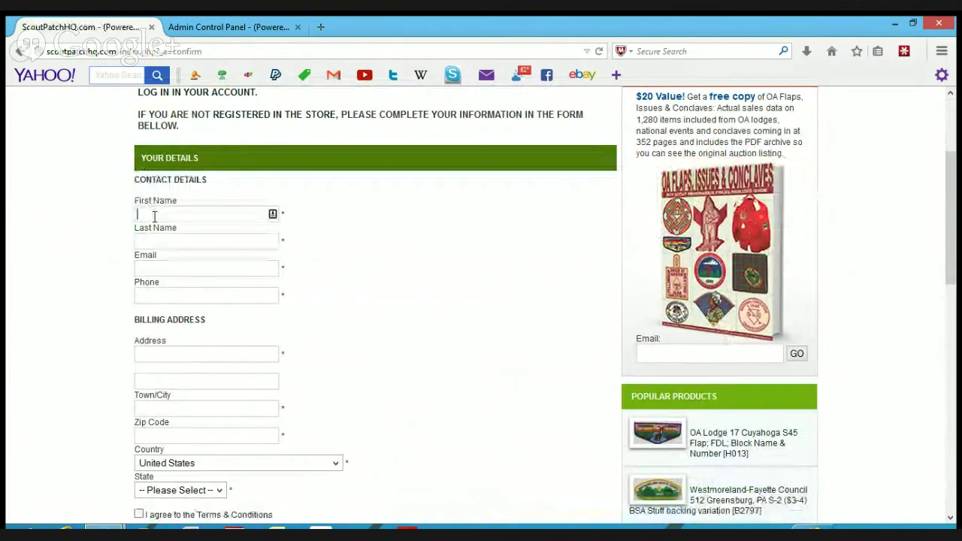
{"action": "type", "text": "Store C"}
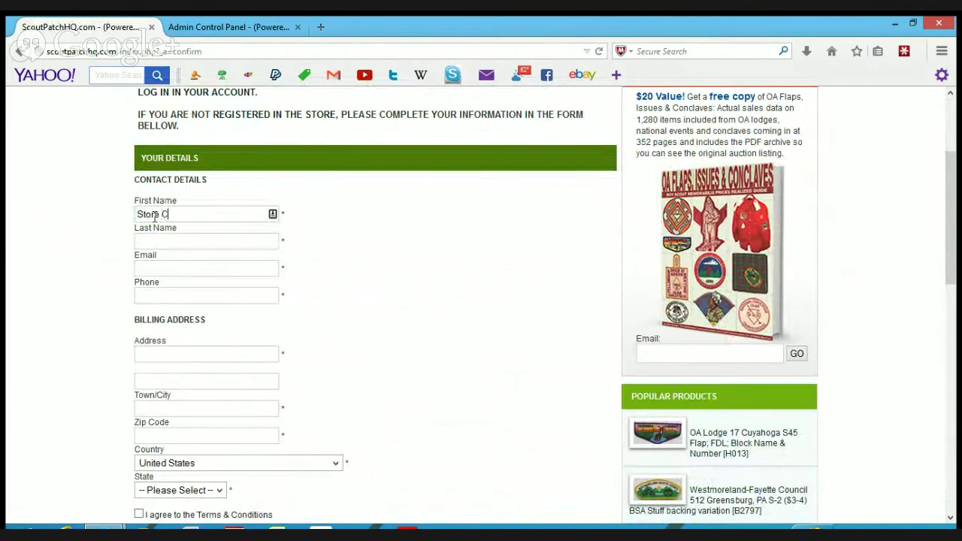
{"action": "type", "text": "atalog"}
{"action": "left_click", "coordinate": [158, 237]}
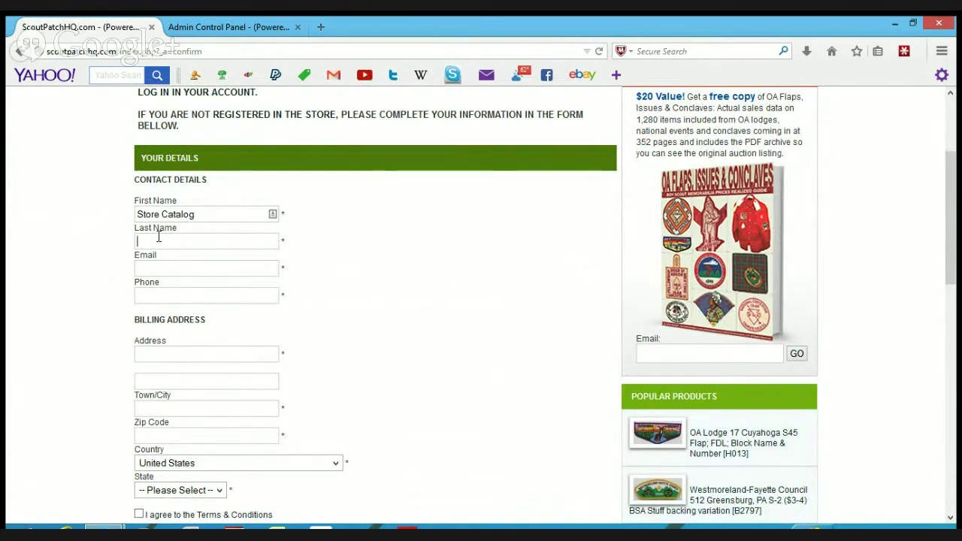
{"action": "type", "text": "Santeeswapper"}
{"action": "key", "text": "Tab"}
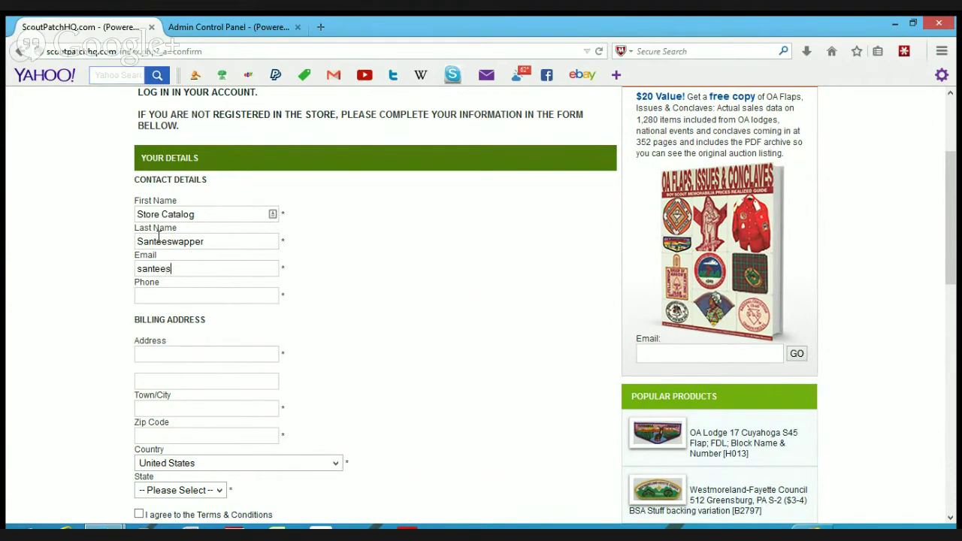
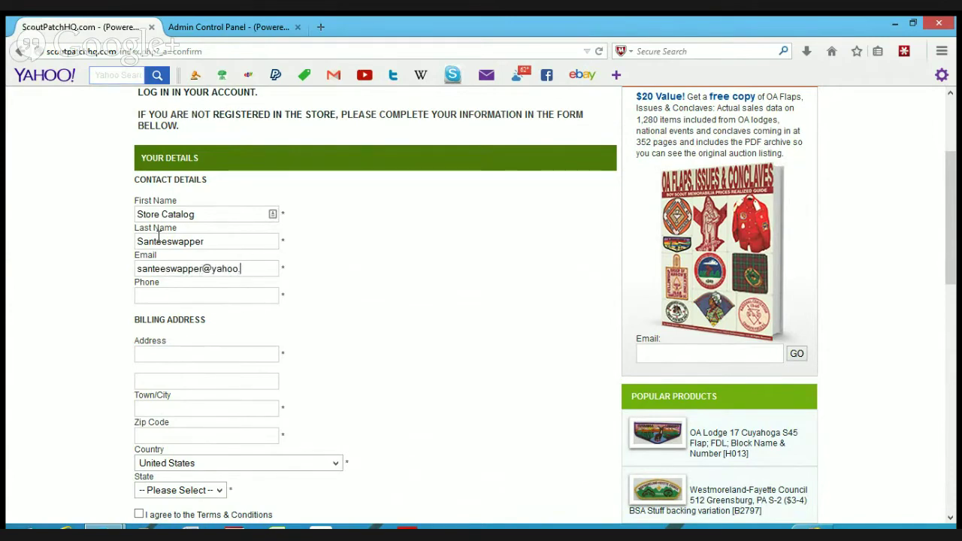
{"action": "key", "text": "Tab"}
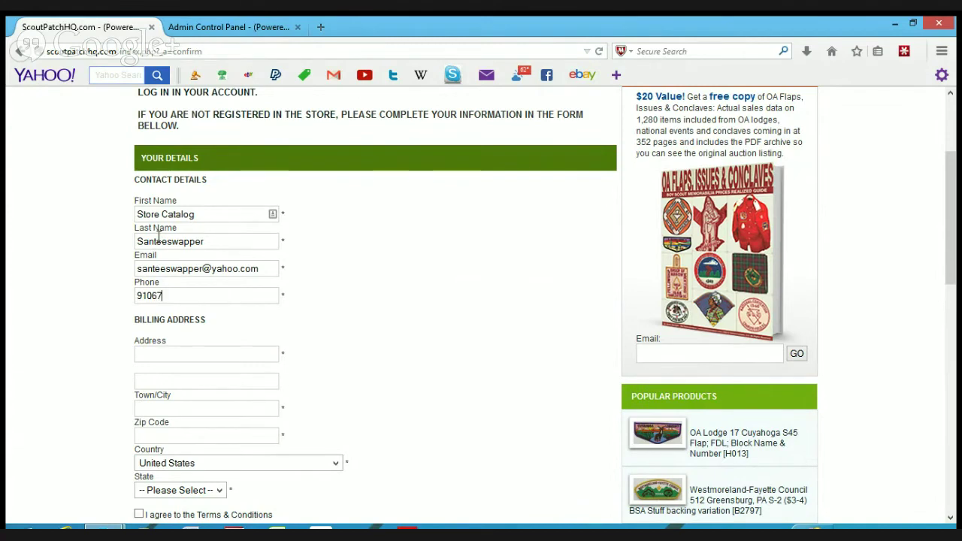
- Fill in the billing street address, then the town and zip code fields
{"action": "key", "text": "Tab"}
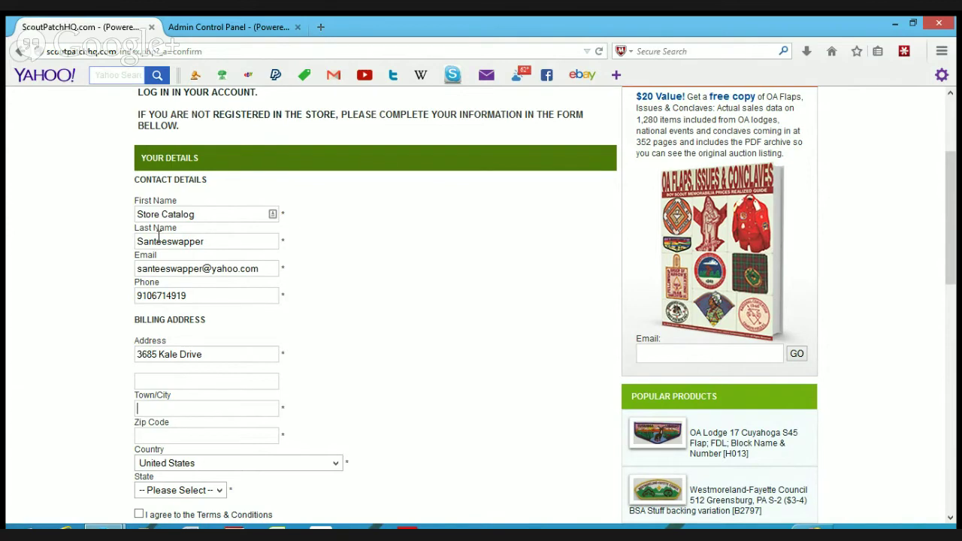
{"action": "left_click", "coordinate": [159, 381]}
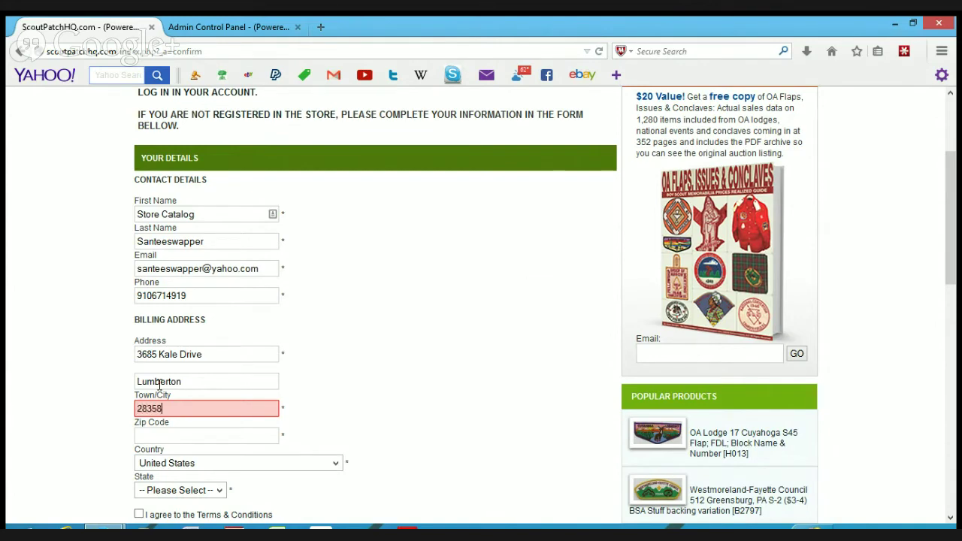
{"action": "left_click", "coordinate": [156, 438]}
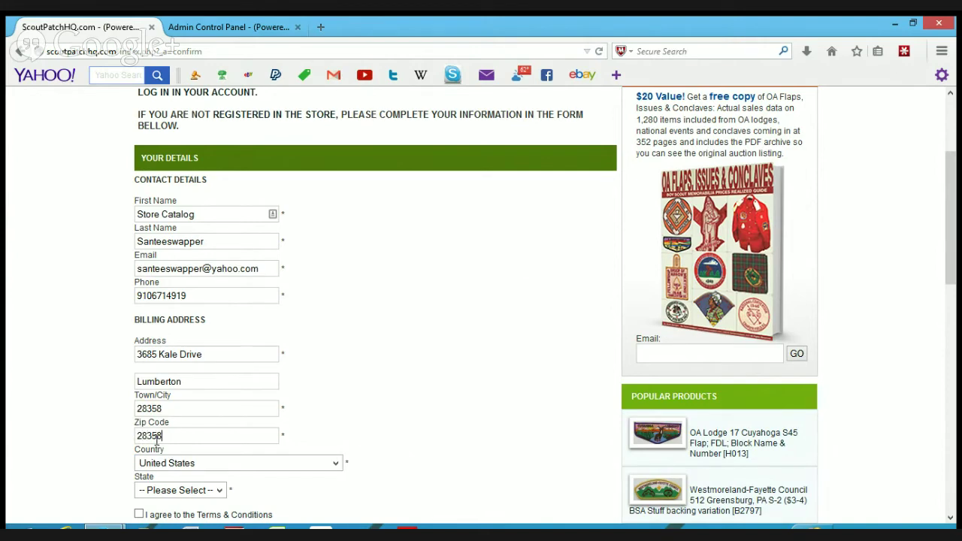
- Clear the misplaced town from the second address line and type the correct town into Town/City
{"action": "scroll", "coordinate": [263, 369], "scroll_direction": "down", "scroll_amount": 2}
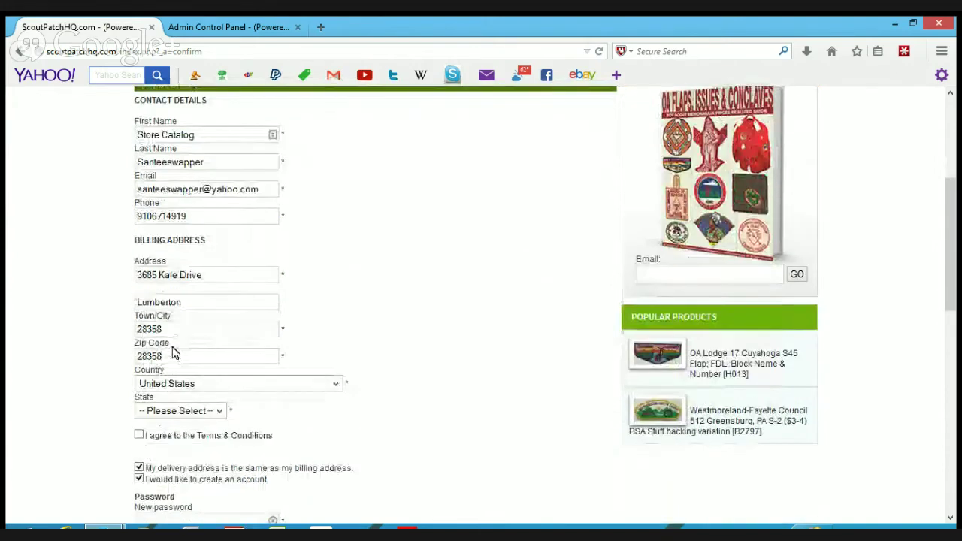
{"action": "left_click_drag", "start_coordinate": [172, 353], "coordinate": [107, 350]}
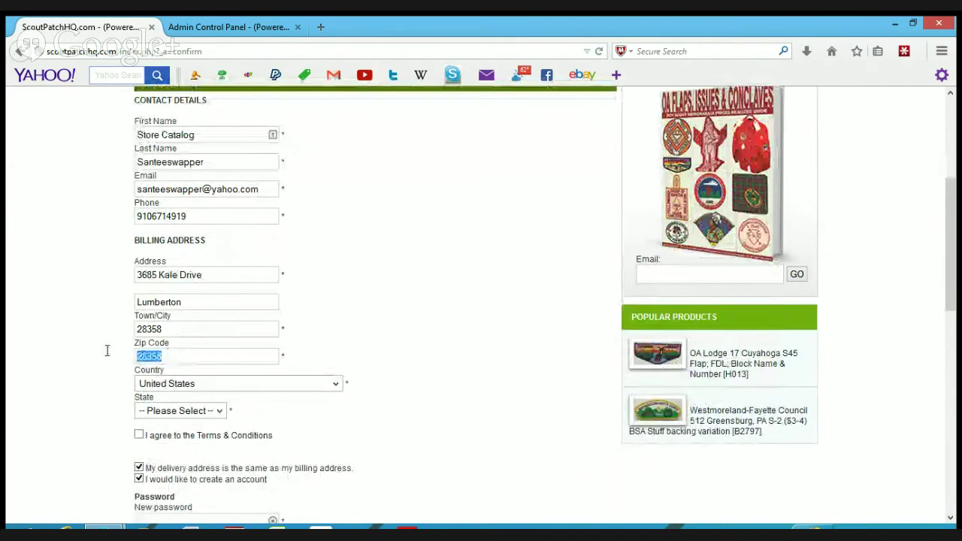
{"action": "left_click_drag", "start_coordinate": [187, 303], "coordinate": [112, 300]}
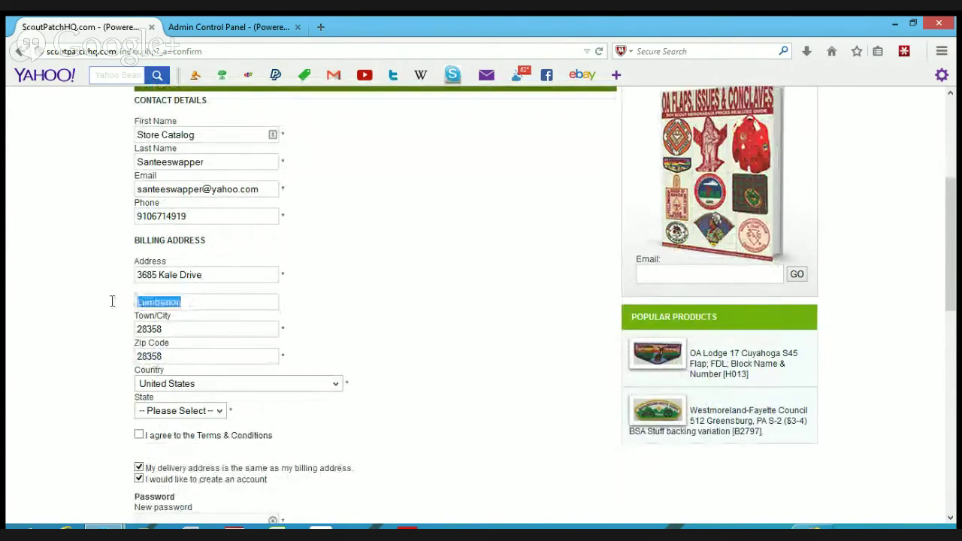
{"action": "key", "text": "BackSpace"}
{"action": "left_click_drag", "start_coordinate": [162, 329], "coordinate": [115, 333]}
{"action": "type", "text": "Lumberton"}
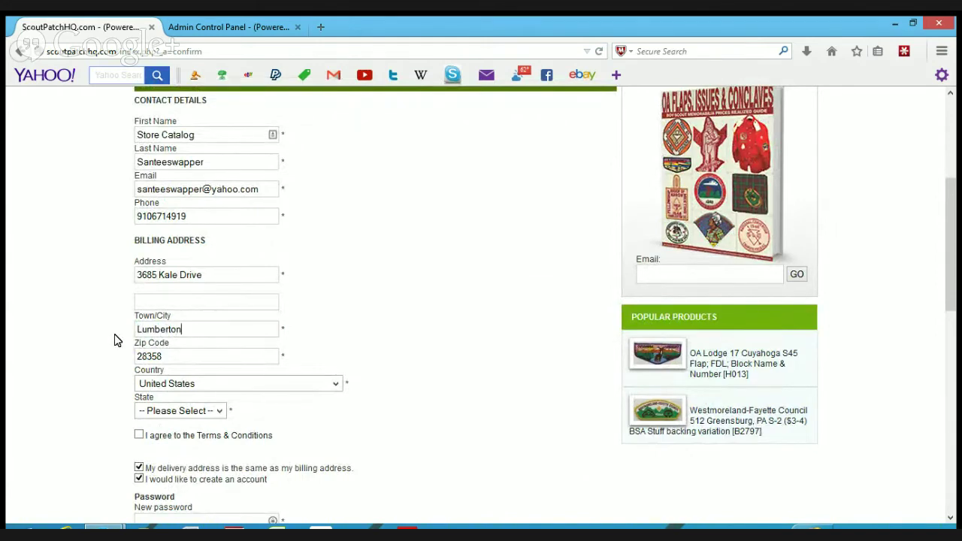
- Set the billing address state to NC
{"action": "left_click", "coordinate": [154, 411]}
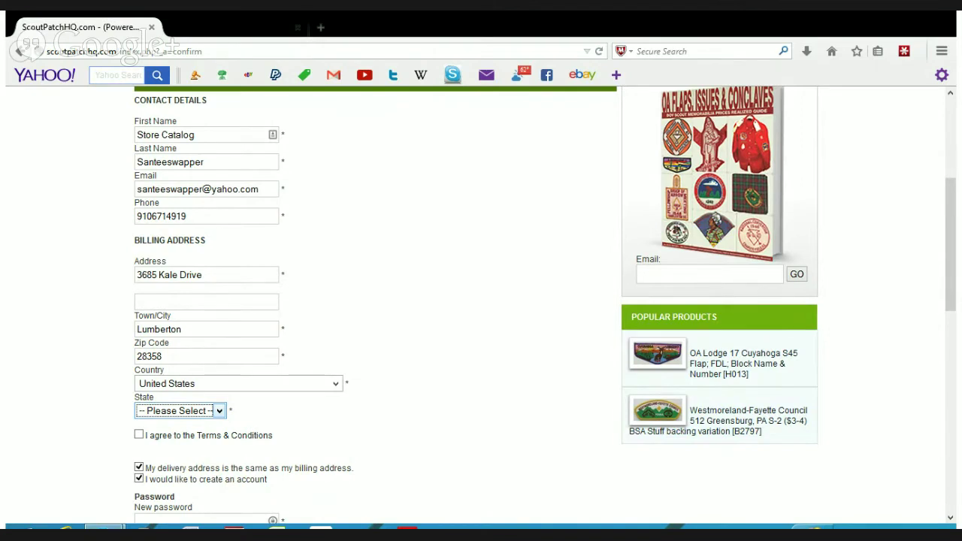
{"action": "type", "text": "nc"}
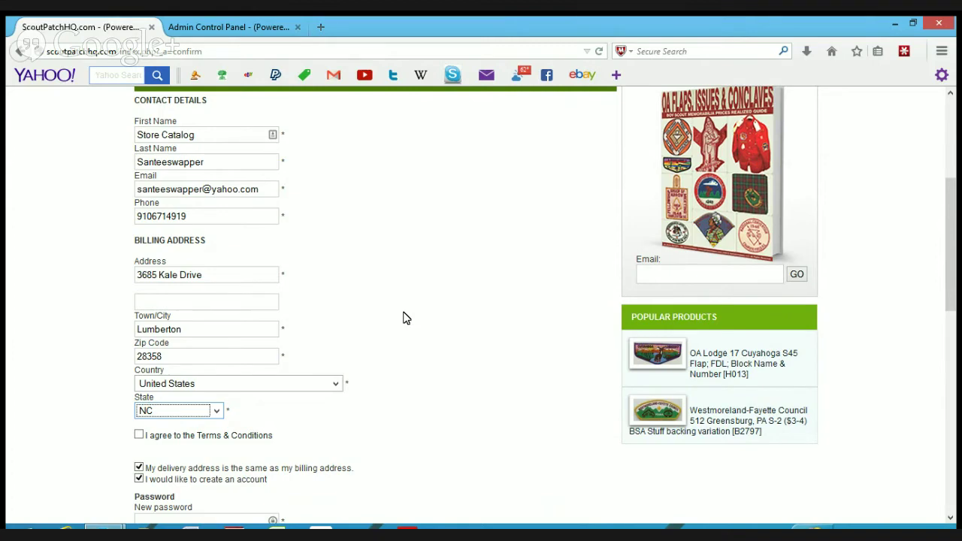
{"action": "scroll", "coordinate": [402, 318], "scroll_direction": "down", "scroll_amount": 3}
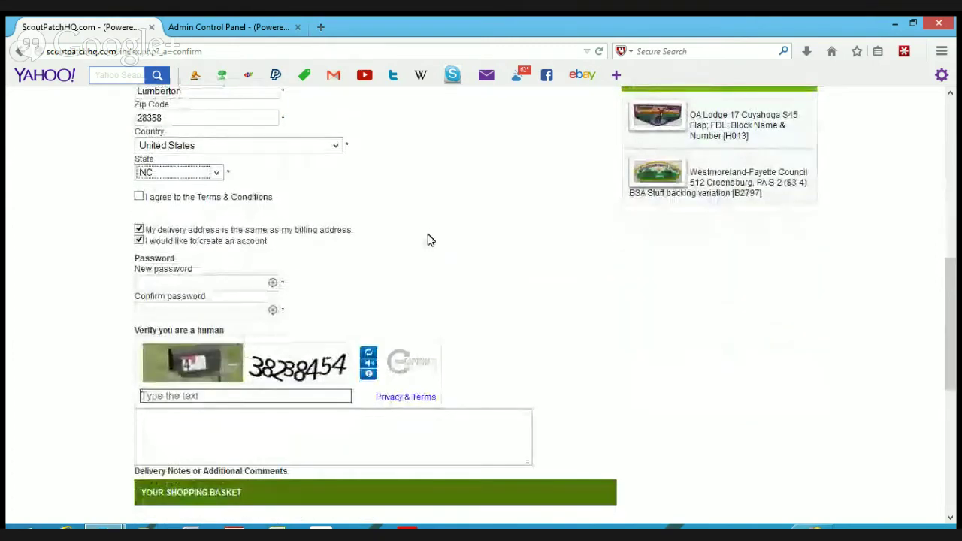
- Agree to the Terms & Conditions and enter the new account password
{"action": "left_click", "coordinate": [139, 196]}
{"action": "left_click", "coordinate": [161, 280]}
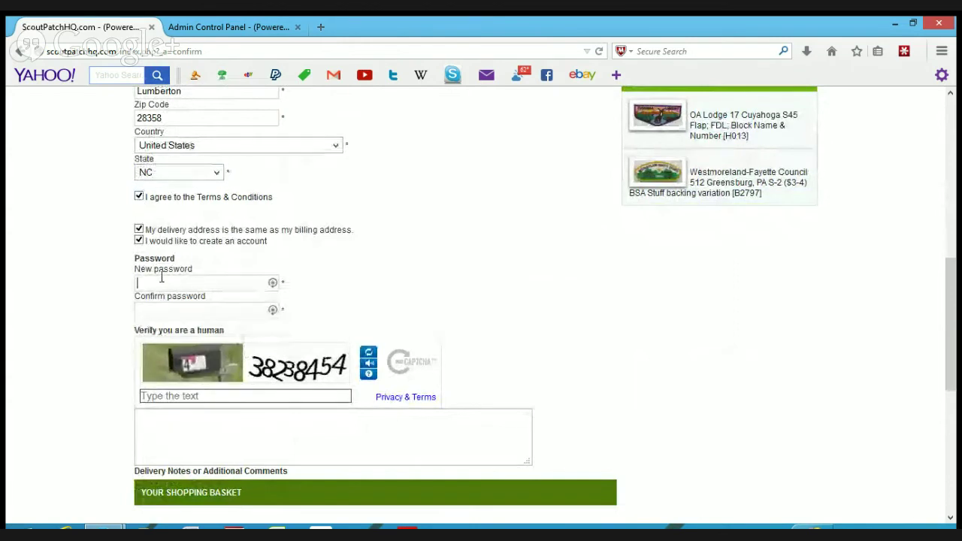
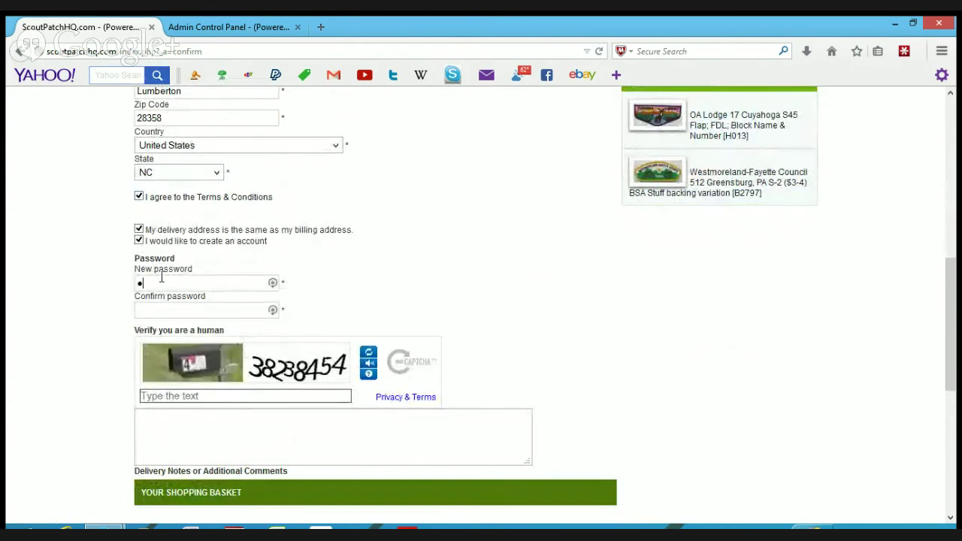
- Enter the human verification code and submit the checkout form
{"action": "left_click", "coordinate": [164, 396]}
{"action": "type", "text": "4"}
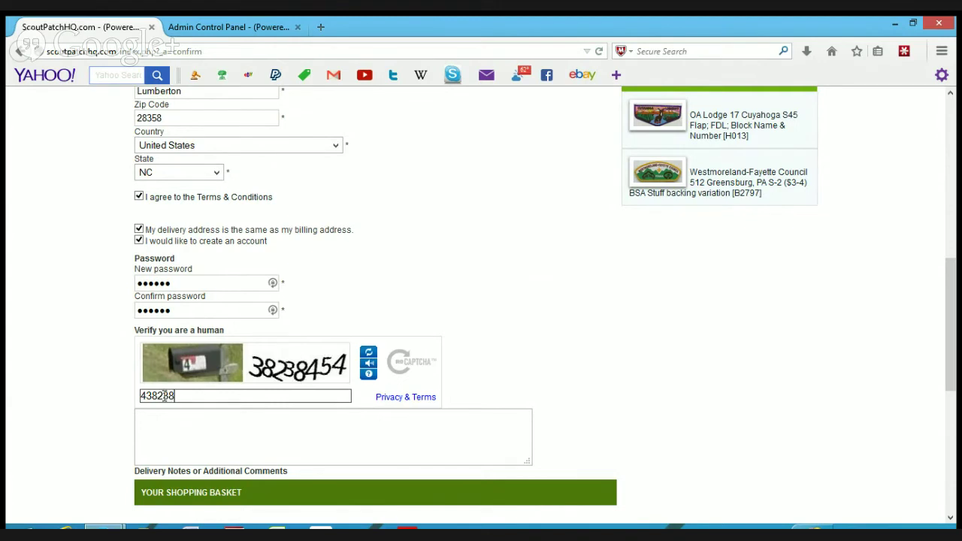
{"action": "type", "text": "38288454"}
{"action": "scroll", "coordinate": [160, 393], "scroll_direction": "down", "scroll_amount": 2}
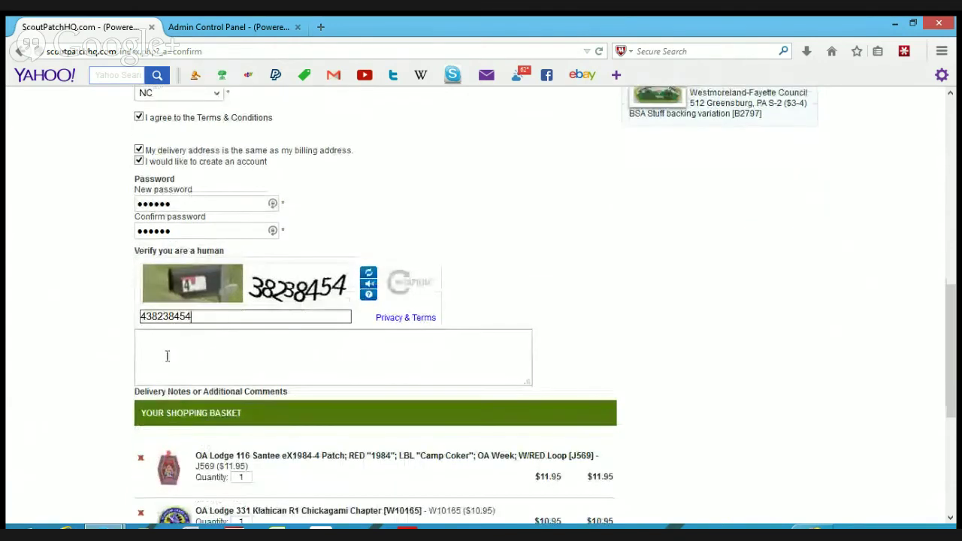
{"action": "scroll", "coordinate": [436, 361], "scroll_direction": "down", "scroll_amount": 4}
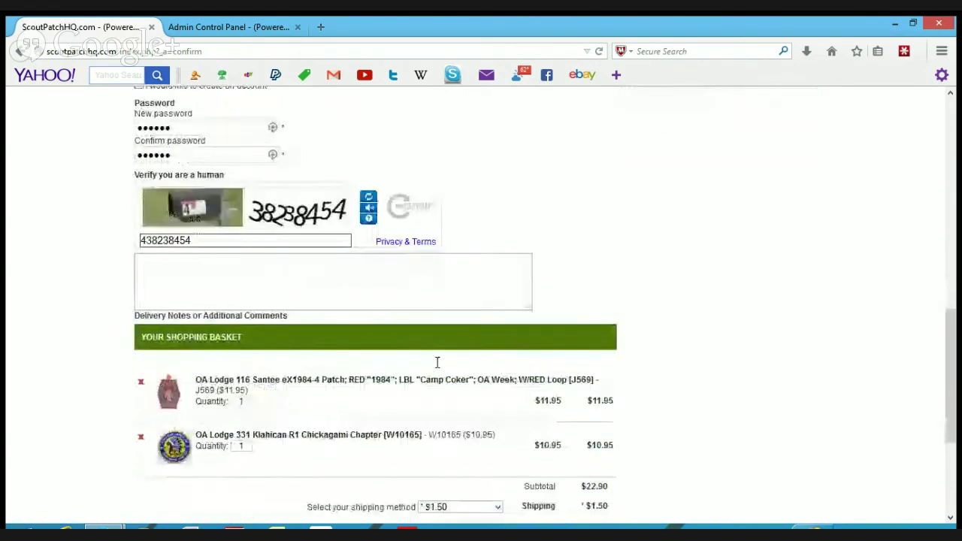
{"action": "scroll", "coordinate": [436, 362], "scroll_direction": "down", "scroll_amount": 1}
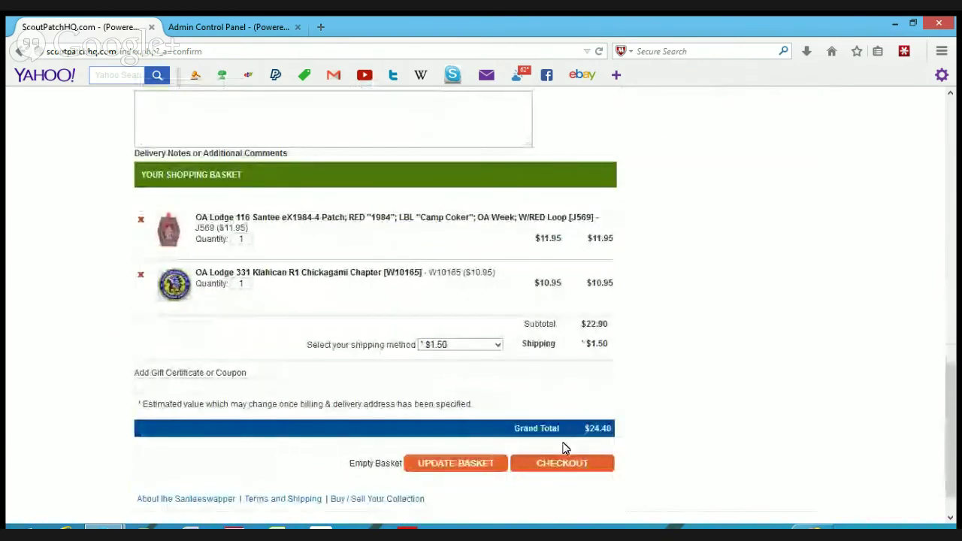
{"action": "left_click", "coordinate": [572, 472]}
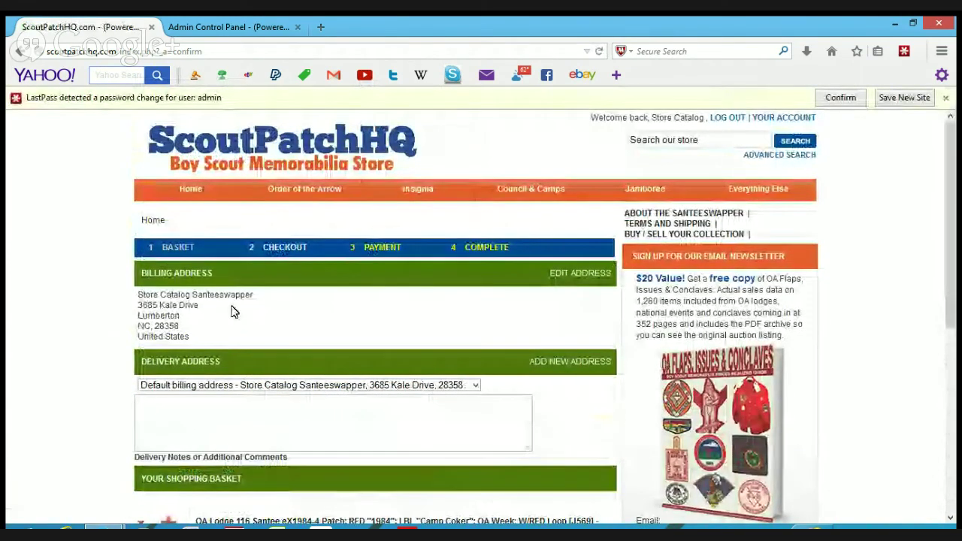
- Review the billing/delivery address and the $24.40 two-patch basket, then proceed to payment
{"action": "scroll", "coordinate": [93, 335], "scroll_direction": "down", "scroll_amount": 3}
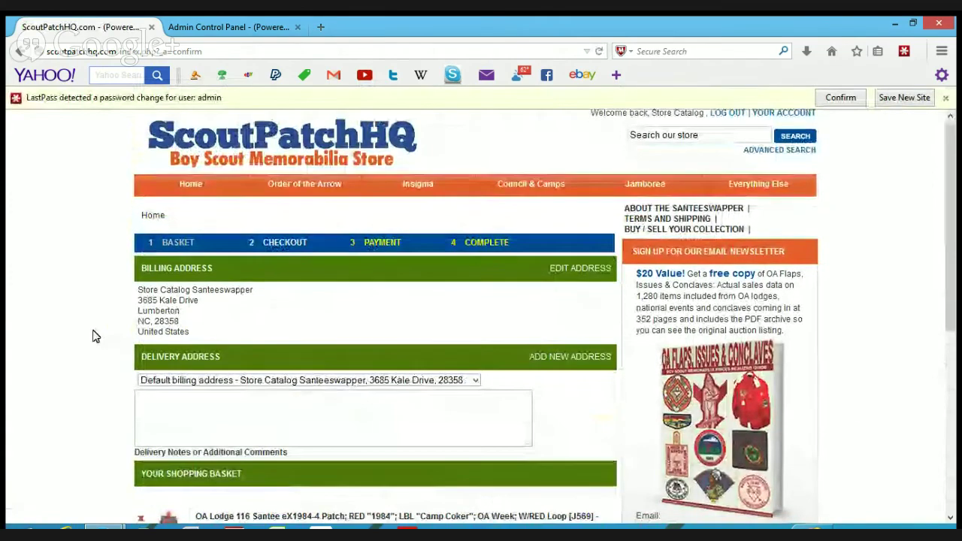
{"action": "scroll", "coordinate": [92, 336], "scroll_direction": "down", "scroll_amount": 4}
{"action": "scroll", "coordinate": [93, 335], "scroll_direction": "up", "scroll_amount": 6}
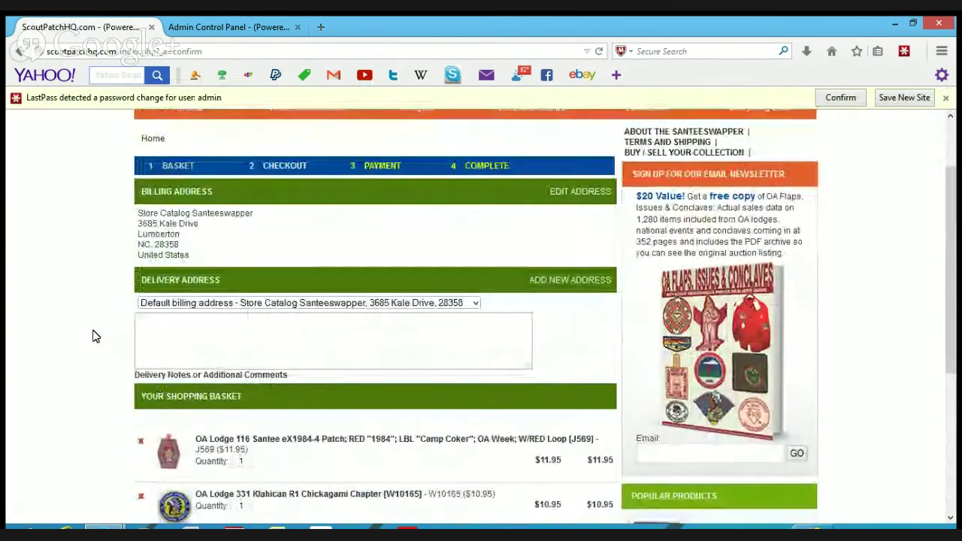
{"action": "scroll", "coordinate": [92, 335], "scroll_direction": "down", "scroll_amount": 3}
{"action": "scroll", "coordinate": [93, 335], "scroll_direction": "down", "scroll_amount": 4}
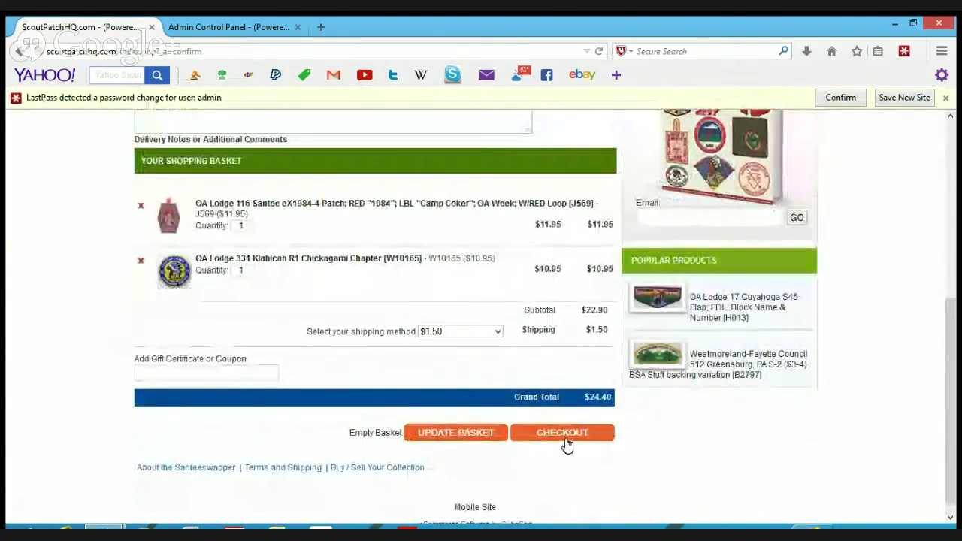
{"action": "scroll", "coordinate": [564, 444], "scroll_direction": "down", "scroll_amount": 1}
{"action": "left_click", "coordinate": [573, 426]}
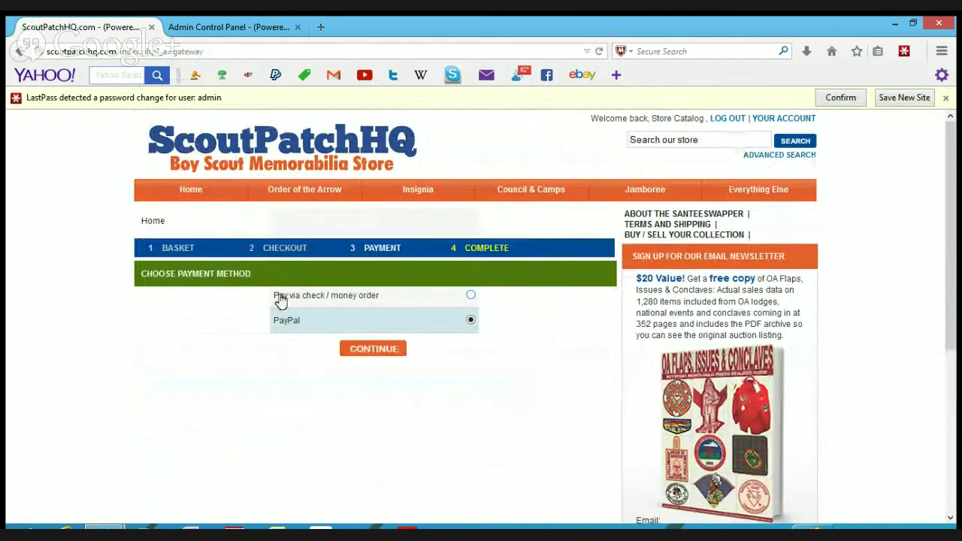
- Select 'Pay via check / money order' instead of PayPal and place the order
{"action": "left_click", "coordinate": [470, 296]}
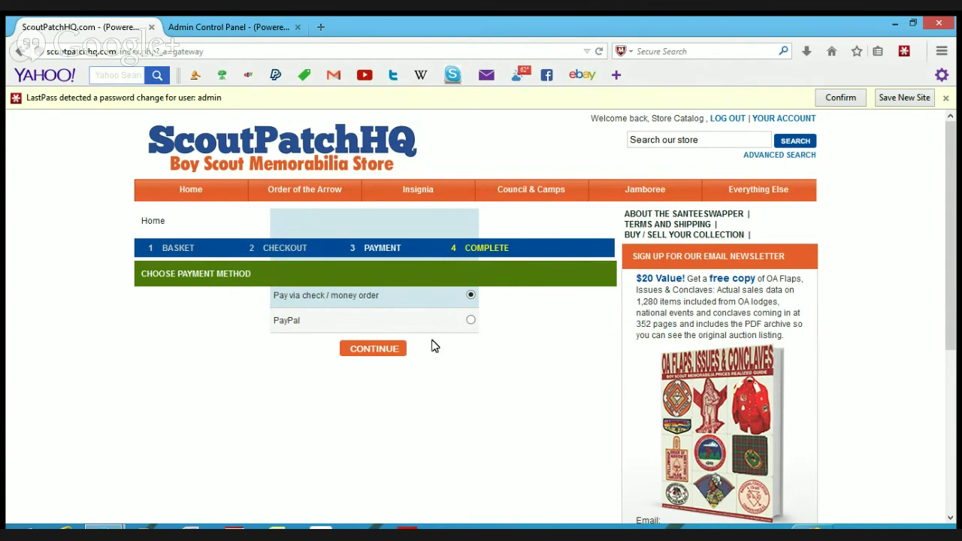
{"action": "left_click", "coordinate": [385, 350]}
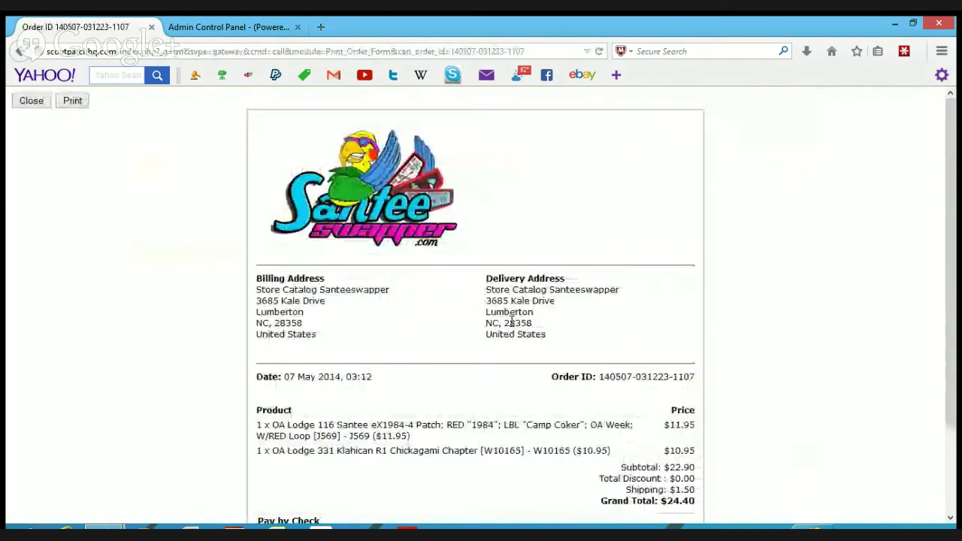
- Look over the $24.40 printable order form, then close it to return to the store
{"action": "scroll", "coordinate": [622, 264], "scroll_direction": "down", "scroll_amount": 3}
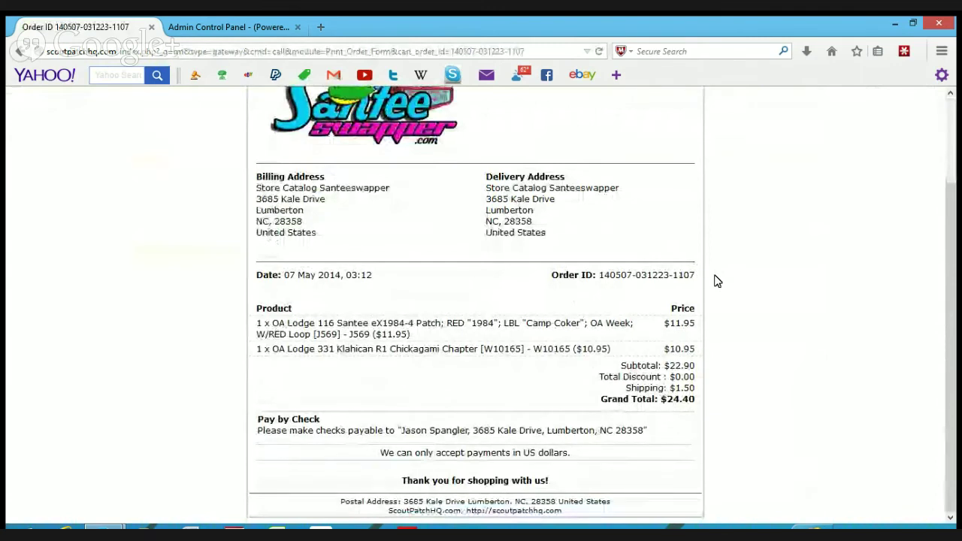
{"action": "scroll", "coordinate": [714, 276], "scroll_direction": "up", "scroll_amount": 3}
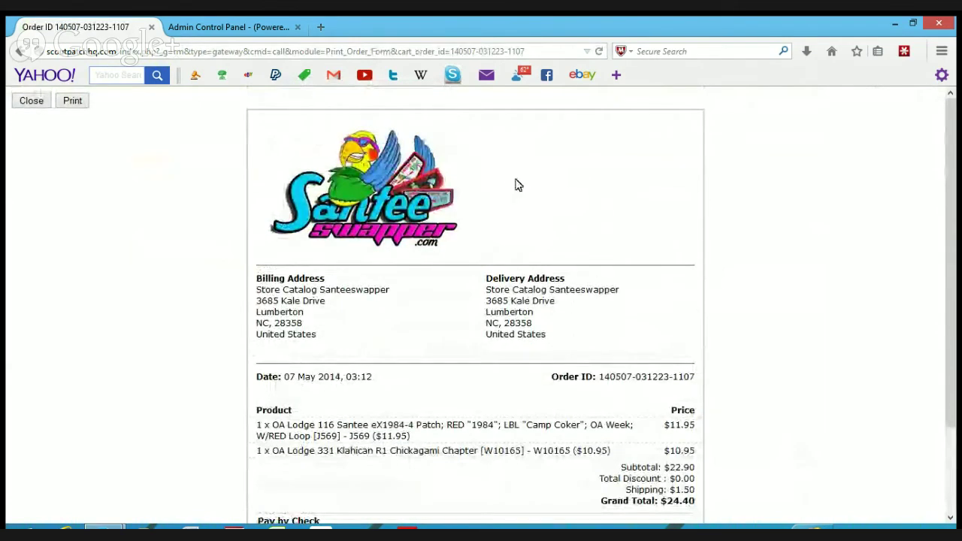
{"action": "scroll", "coordinate": [702, 290], "scroll_direction": "down", "scroll_amount": 3}
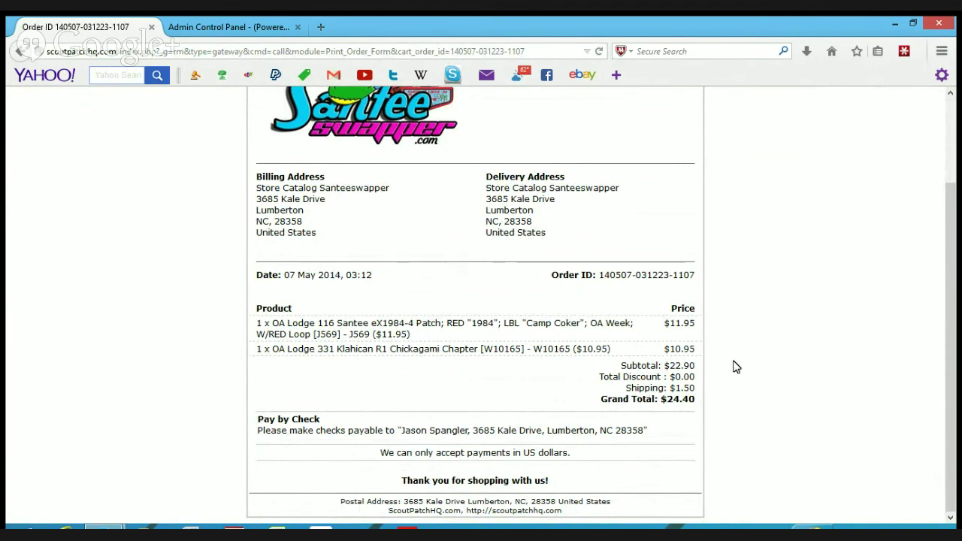
{"action": "scroll", "coordinate": [734, 366], "scroll_direction": "up", "scroll_amount": 3}
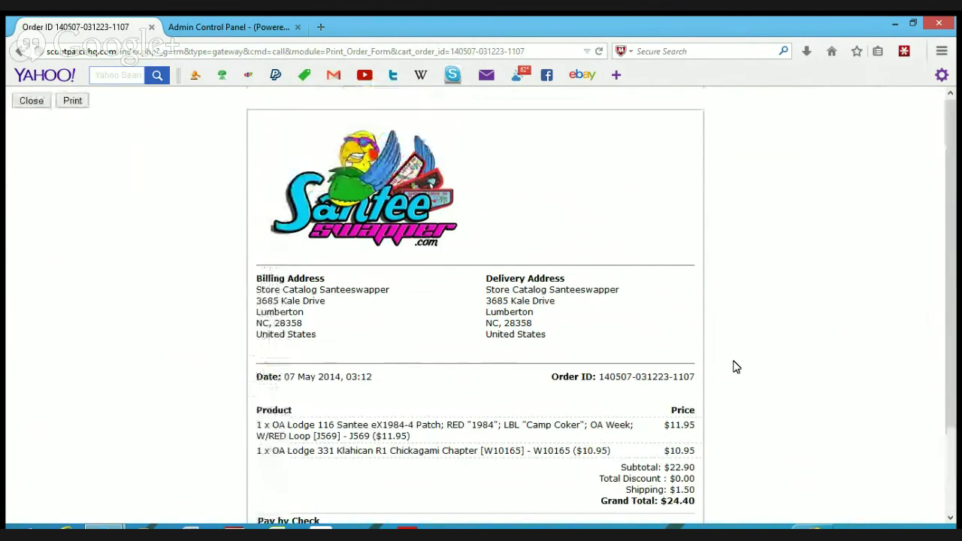
{"action": "left_click", "coordinate": [32, 102]}
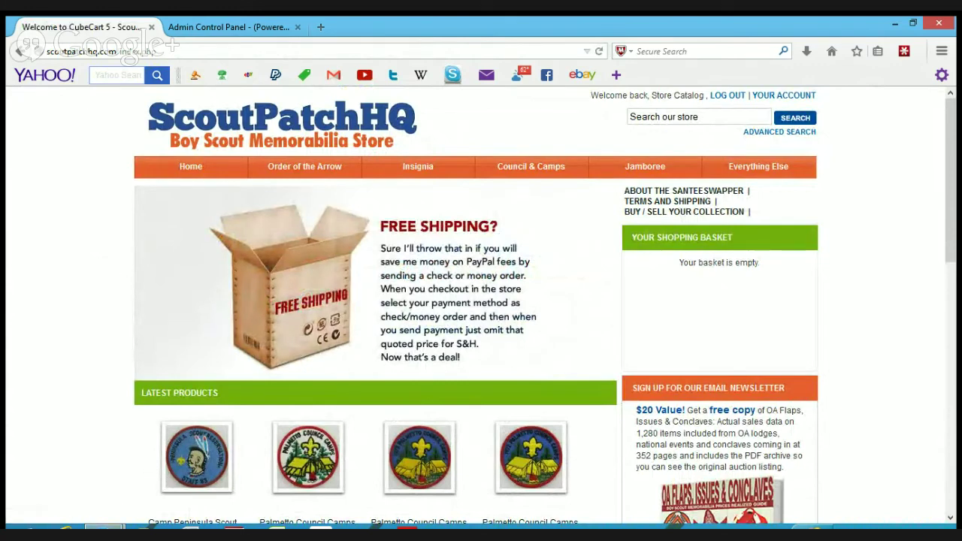
- Browse the Order of the Arrow, Insignia, Council & Camps, Jamboree and Everything Else menus
{"action": "mouse_move", "coordinate": [301, 171]}
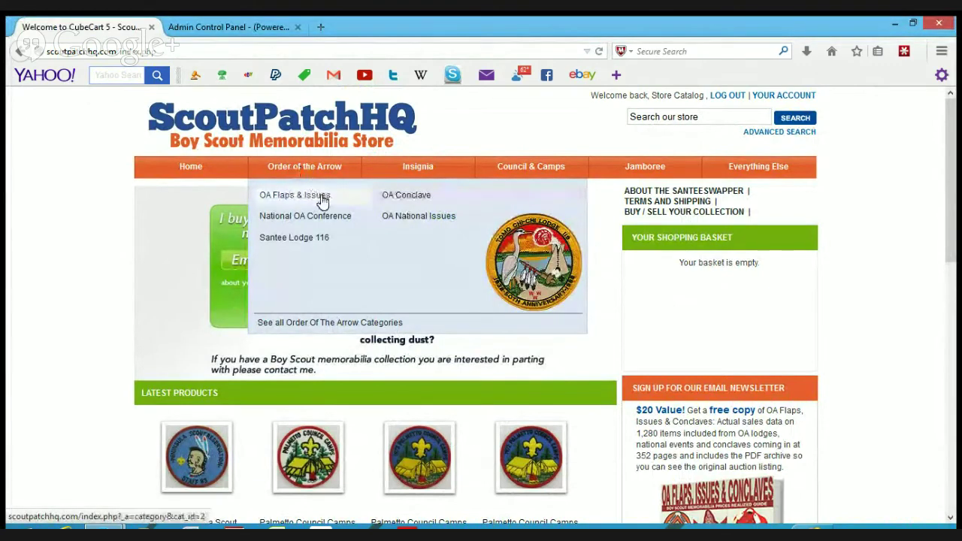
{"action": "mouse_move", "coordinate": [425, 169]}
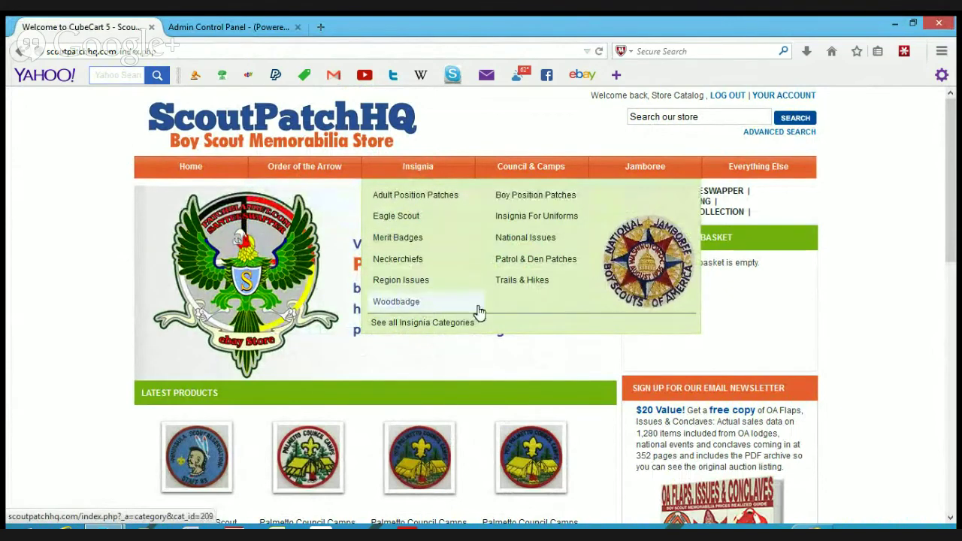
{"action": "mouse_move", "coordinate": [525, 174]}
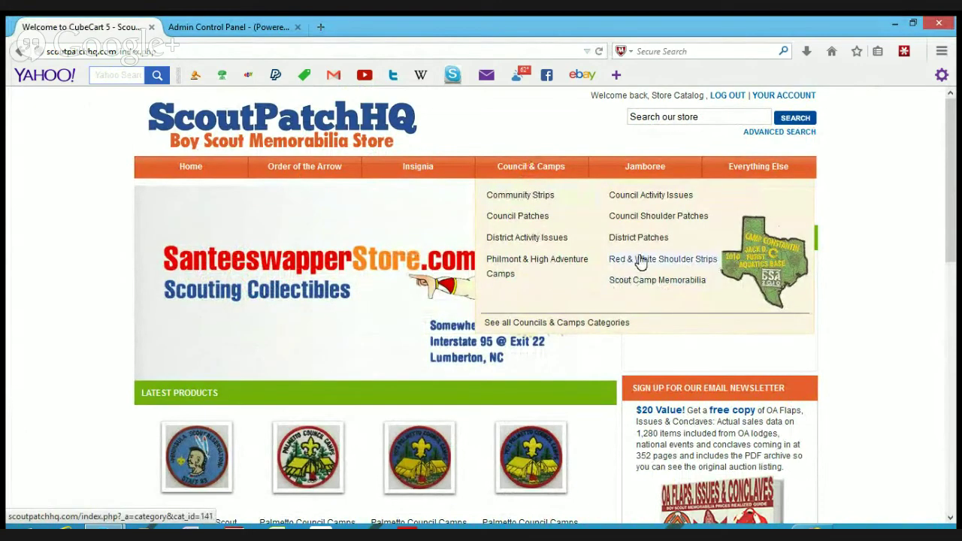
{"action": "mouse_move", "coordinate": [644, 177]}
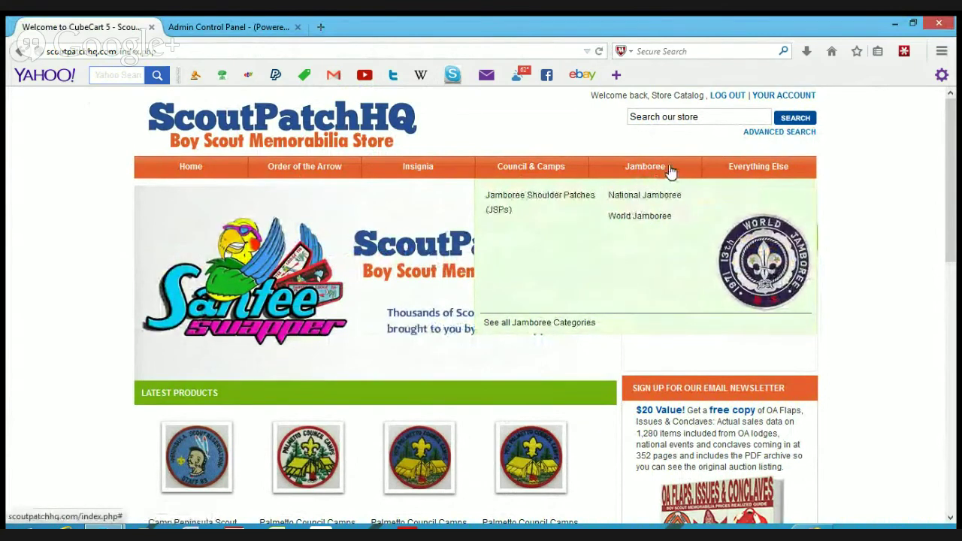
{"action": "mouse_move", "coordinate": [736, 172]}
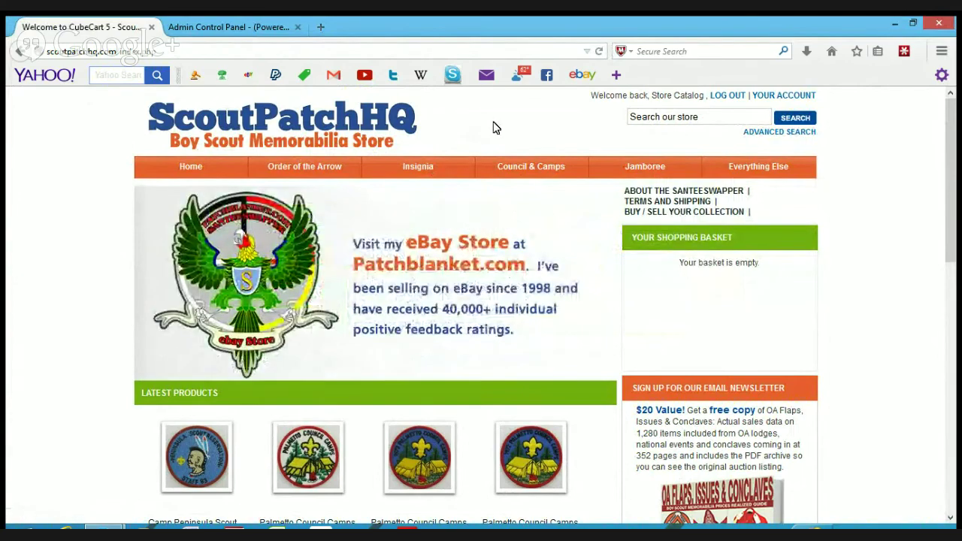
{"action": "scroll", "coordinate": [493, 128], "scroll_direction": "down", "scroll_amount": 4}
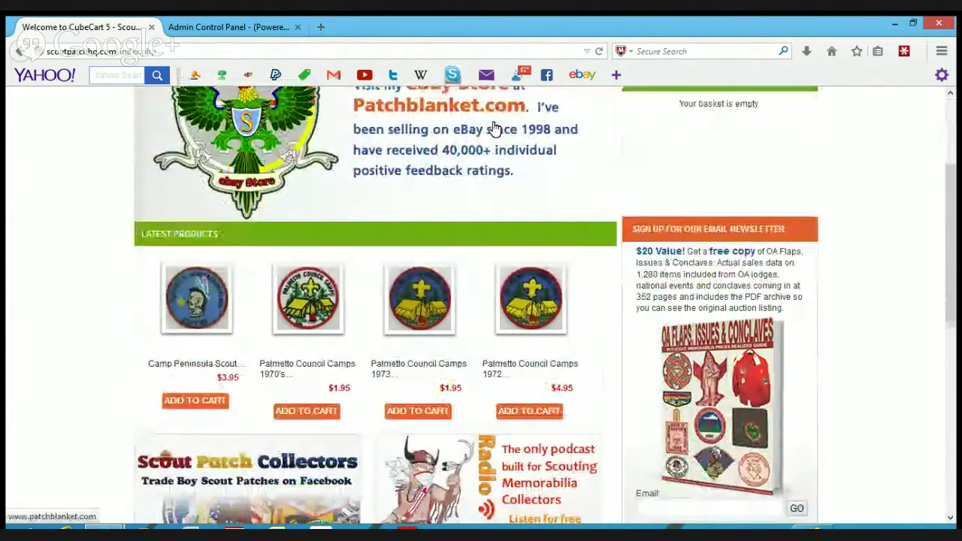
{"action": "scroll", "coordinate": [494, 129], "scroll_direction": "down", "scroll_amount": 4}
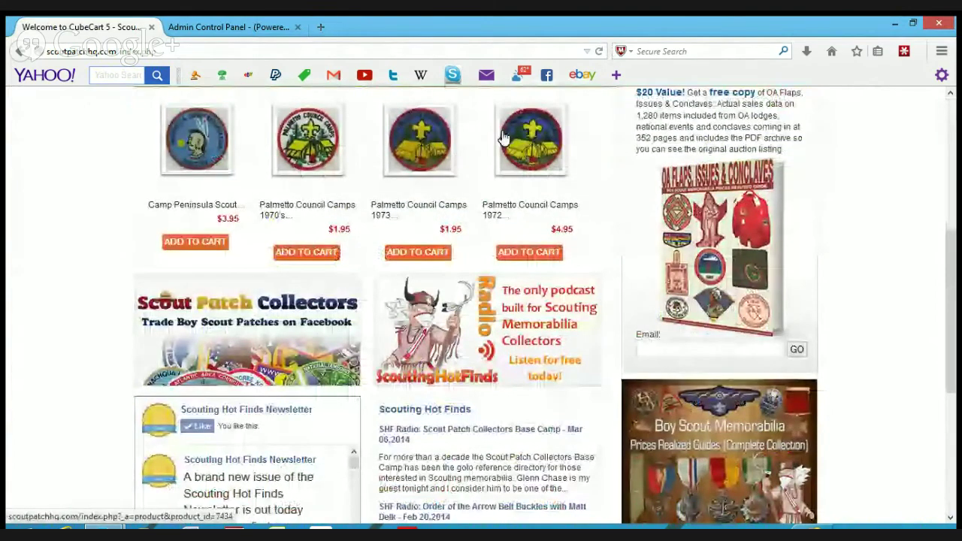
{"action": "scroll", "coordinate": [504, 138], "scroll_direction": "up", "scroll_amount": 2}
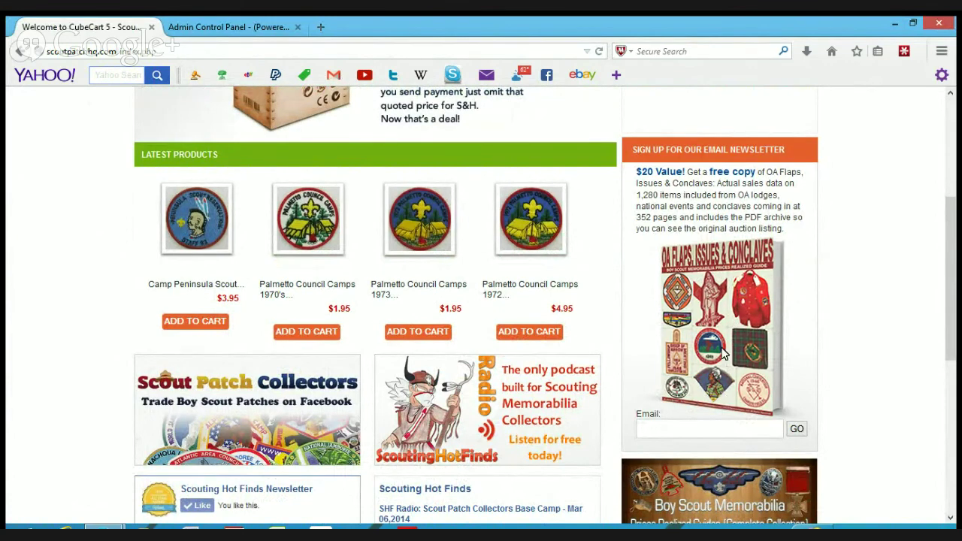
{"action": "left_click", "coordinate": [680, 427]}
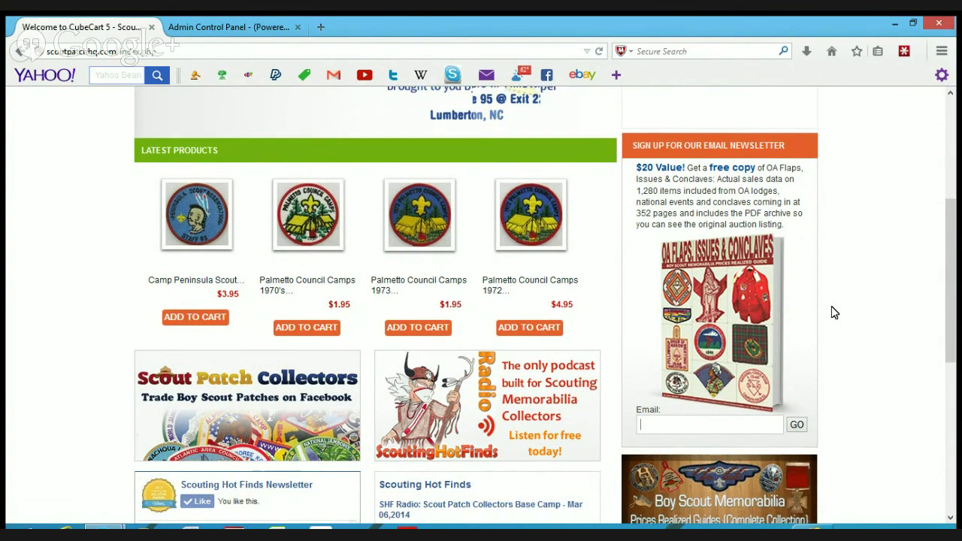
{"action": "scroll", "coordinate": [832, 313], "scroll_direction": "down", "scroll_amount": 4}
{"action": "scroll", "coordinate": [832, 312], "scroll_direction": "up", "scroll_amount": 10}
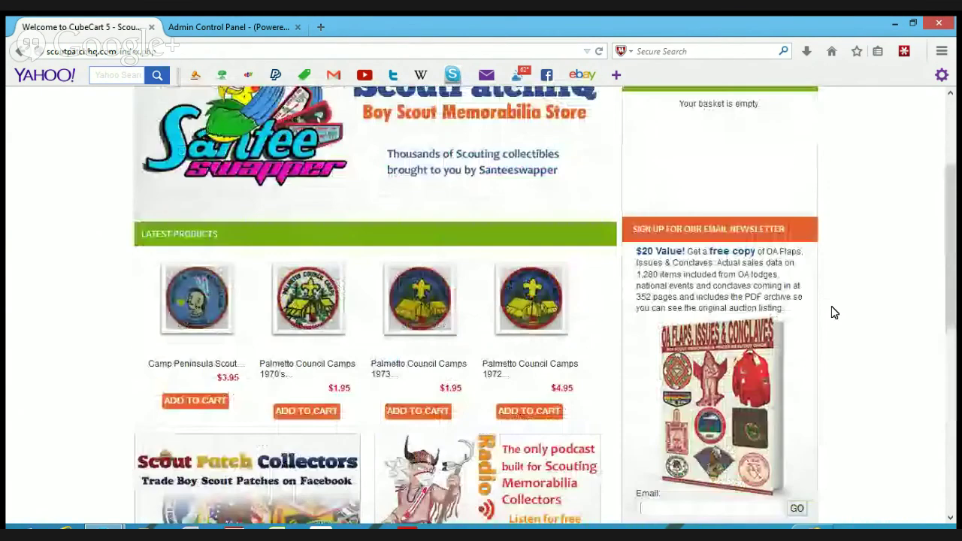